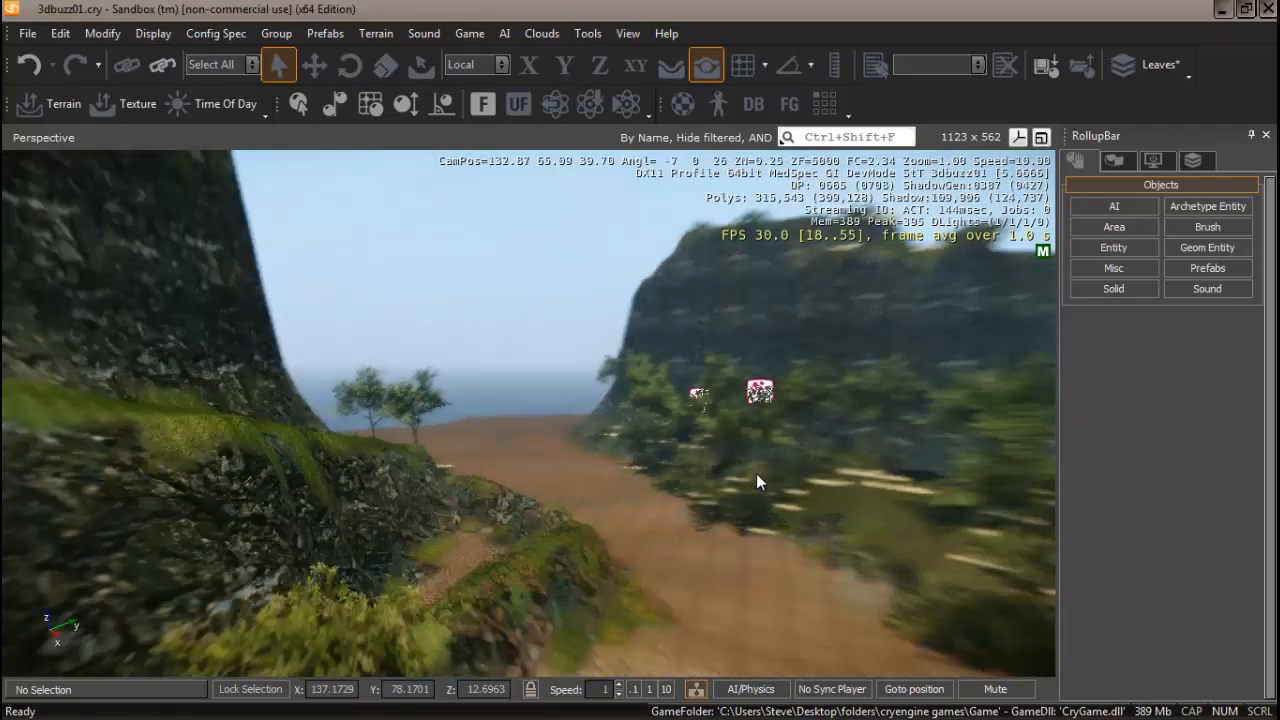
Step: Create a closed five-point WaterVolume area around the sandy hollow between the cliff and the grassy ridge
key("d")
key("w")
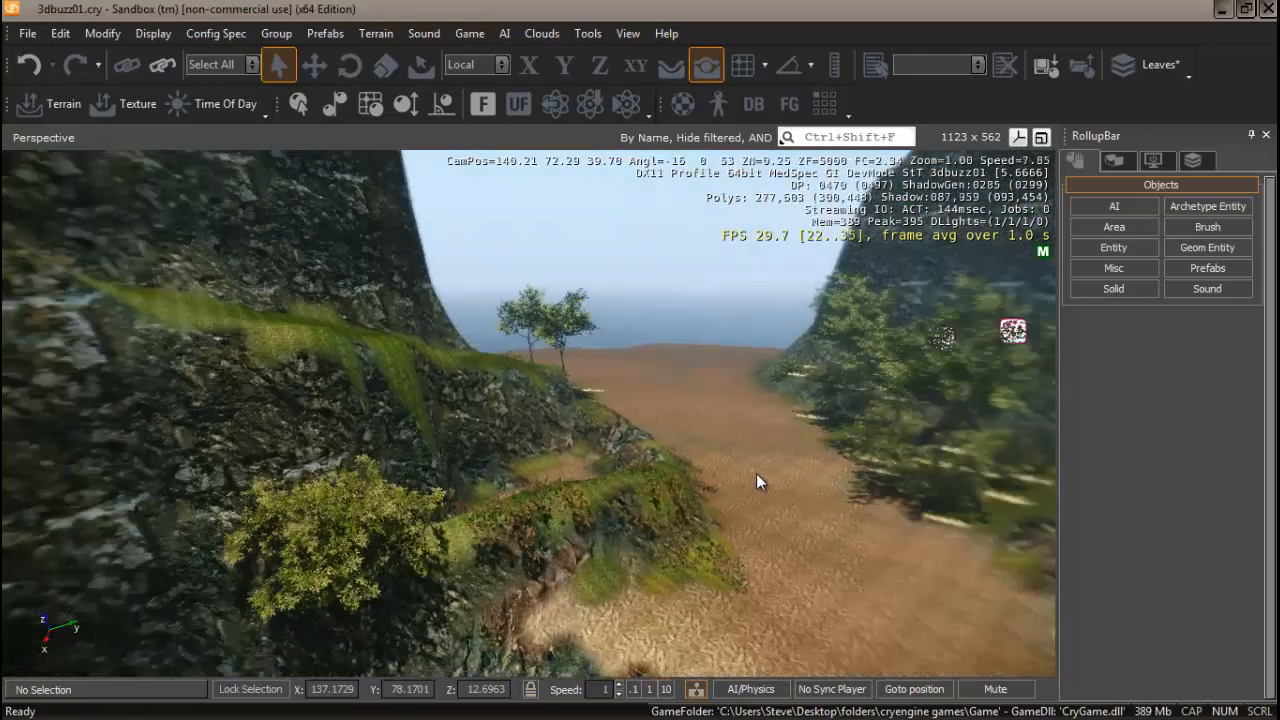
key("a")
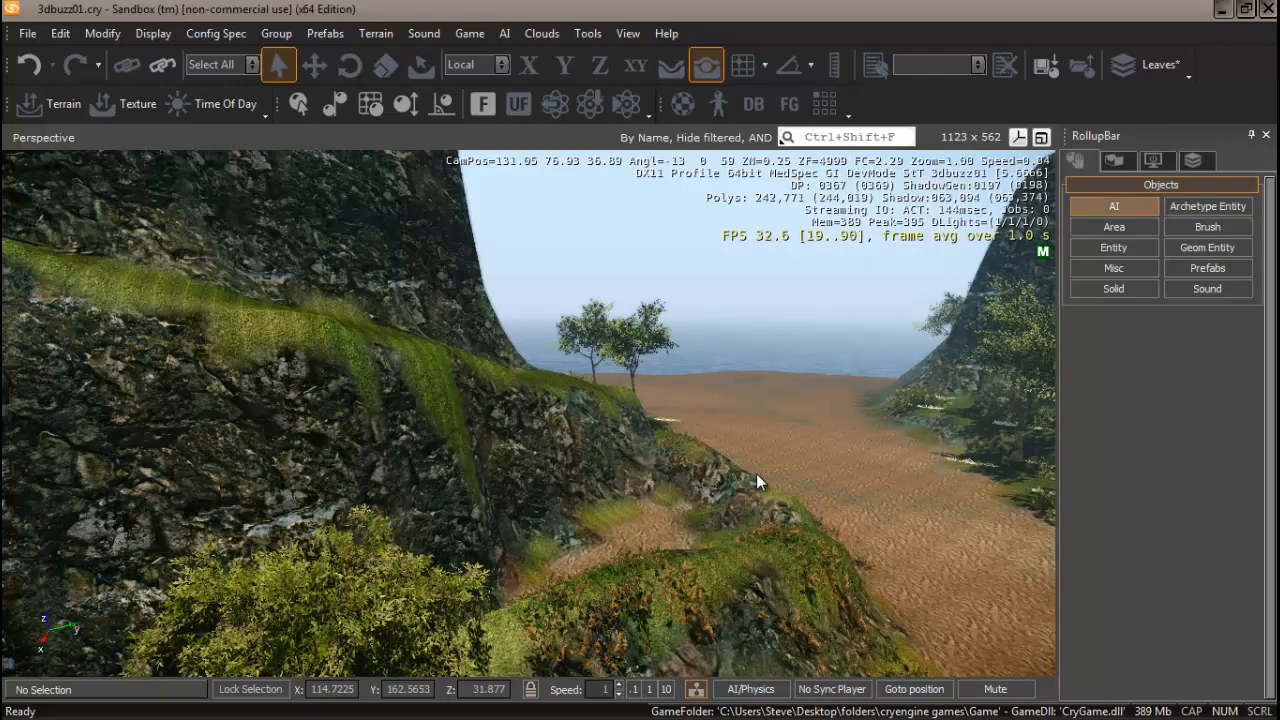
left_click(1114, 227)
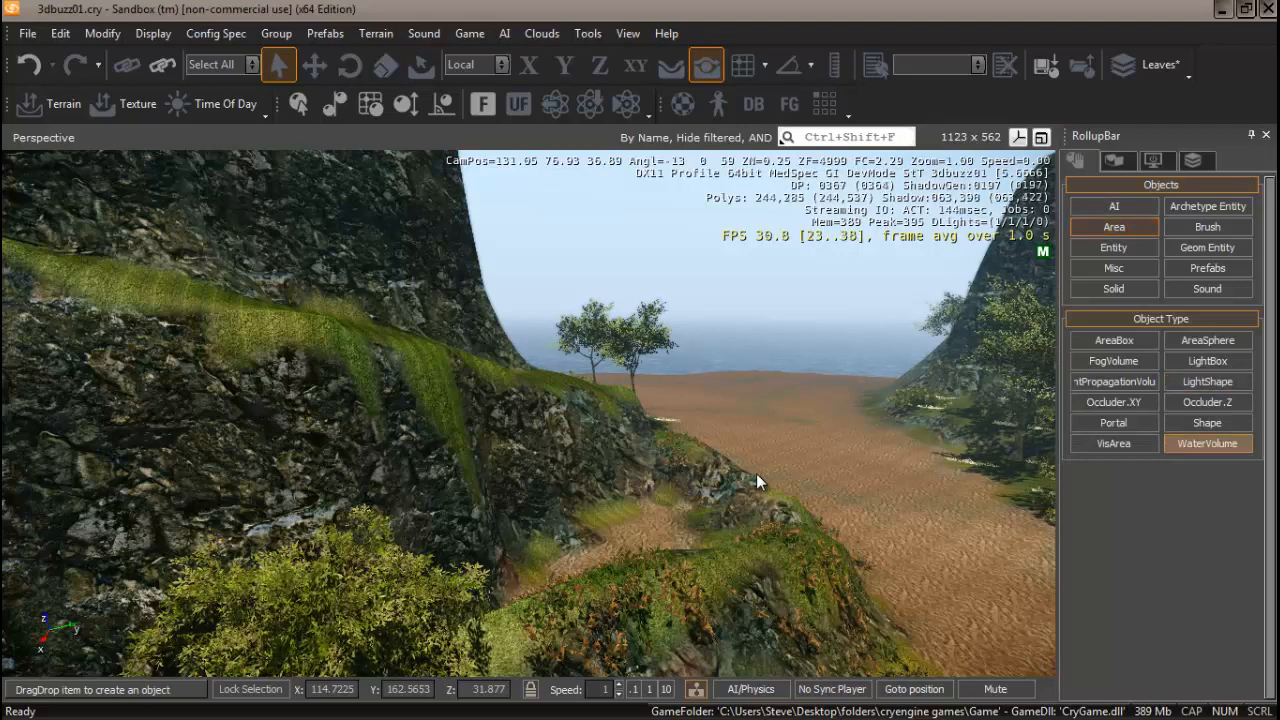
left_click(757, 480)
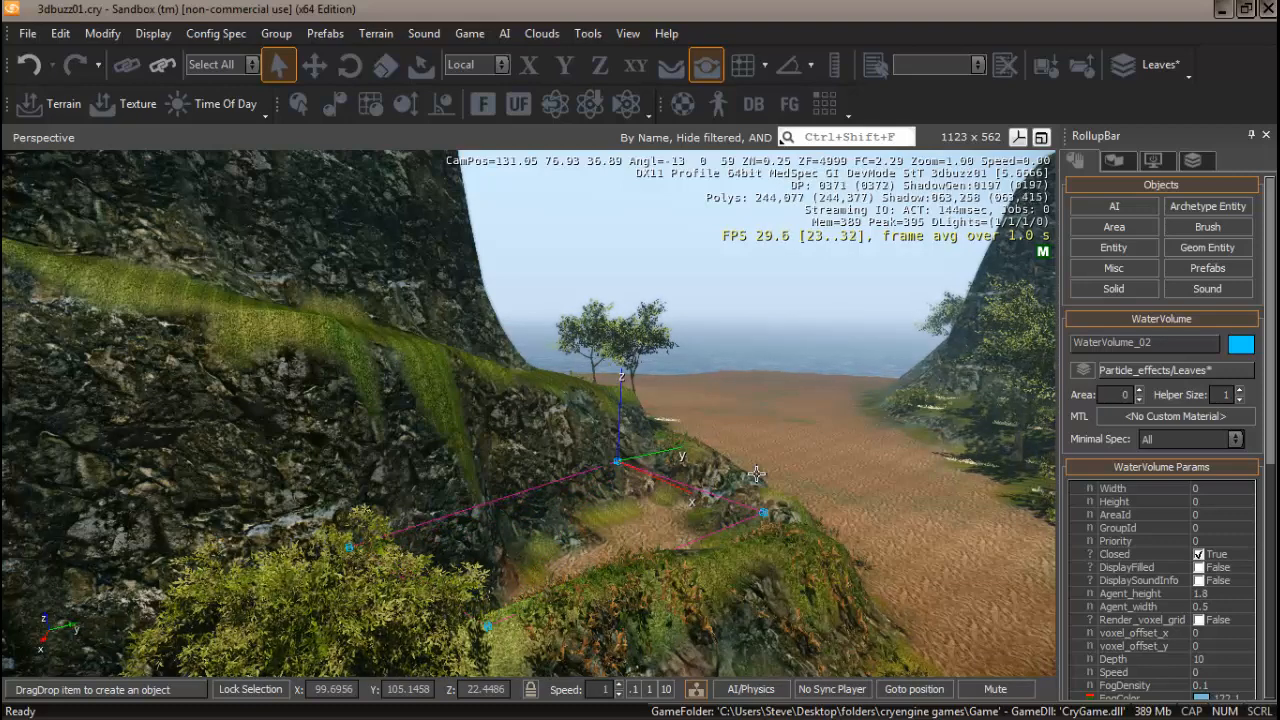
left_click(349, 547)
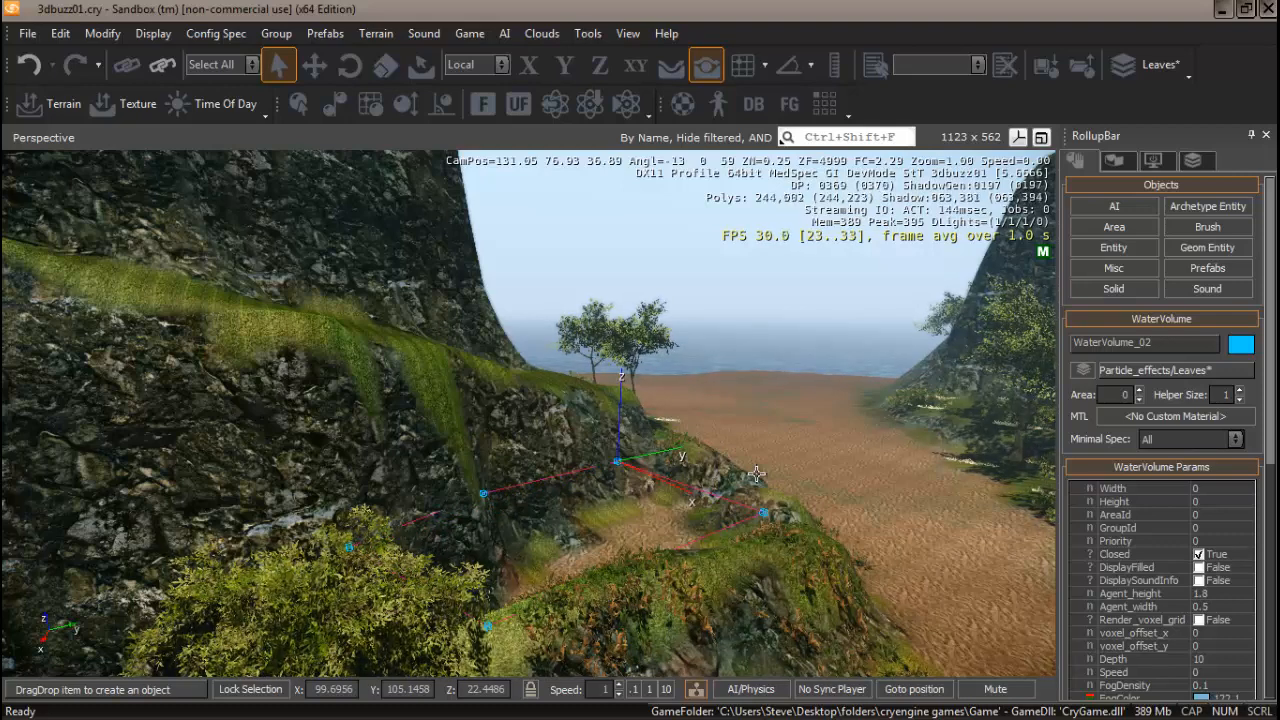
double_click(757, 473)
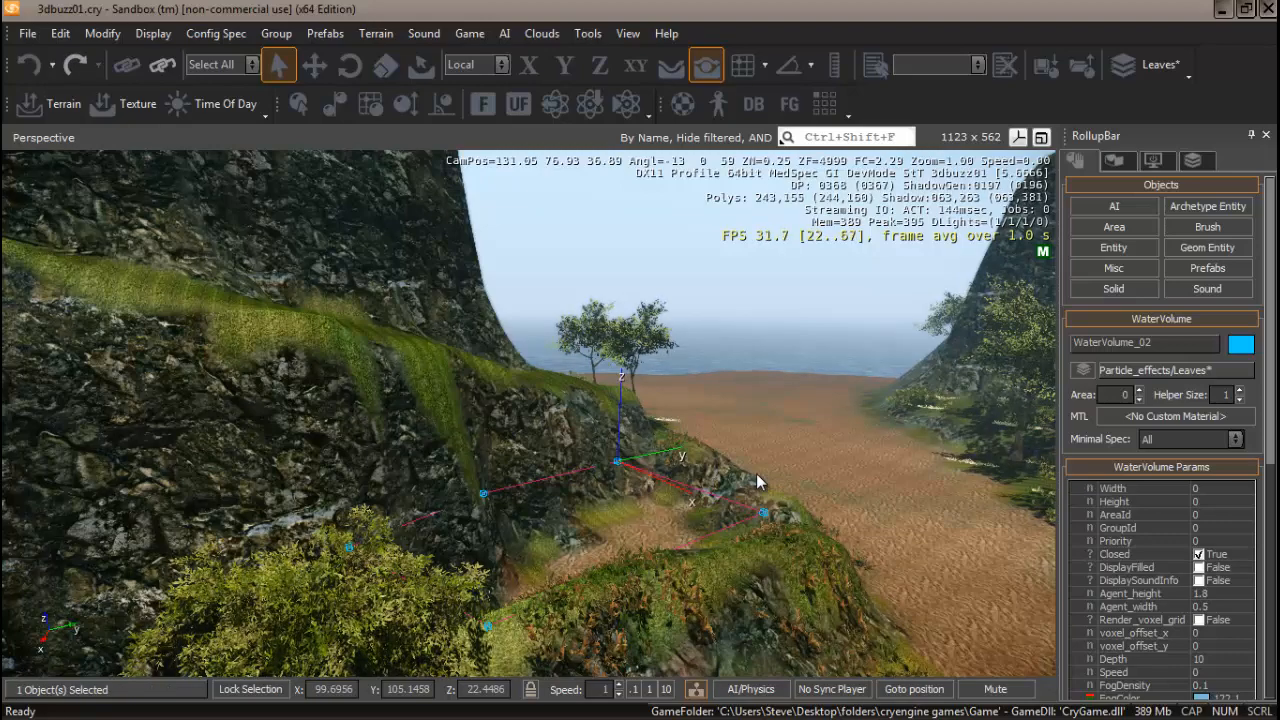
Step: Move the water volume along Y and X to about X 100.04, Y 105.58
right_click_drag(757, 482, 757, 482)
key("d")
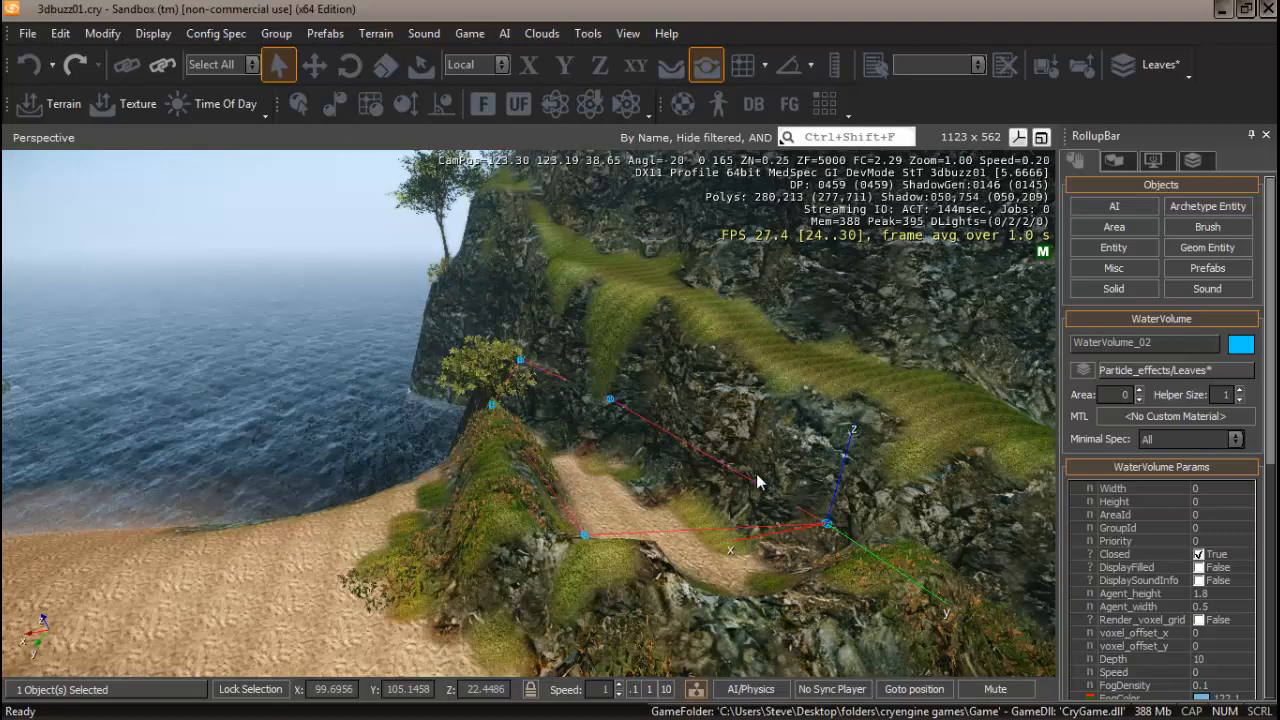
key("1")
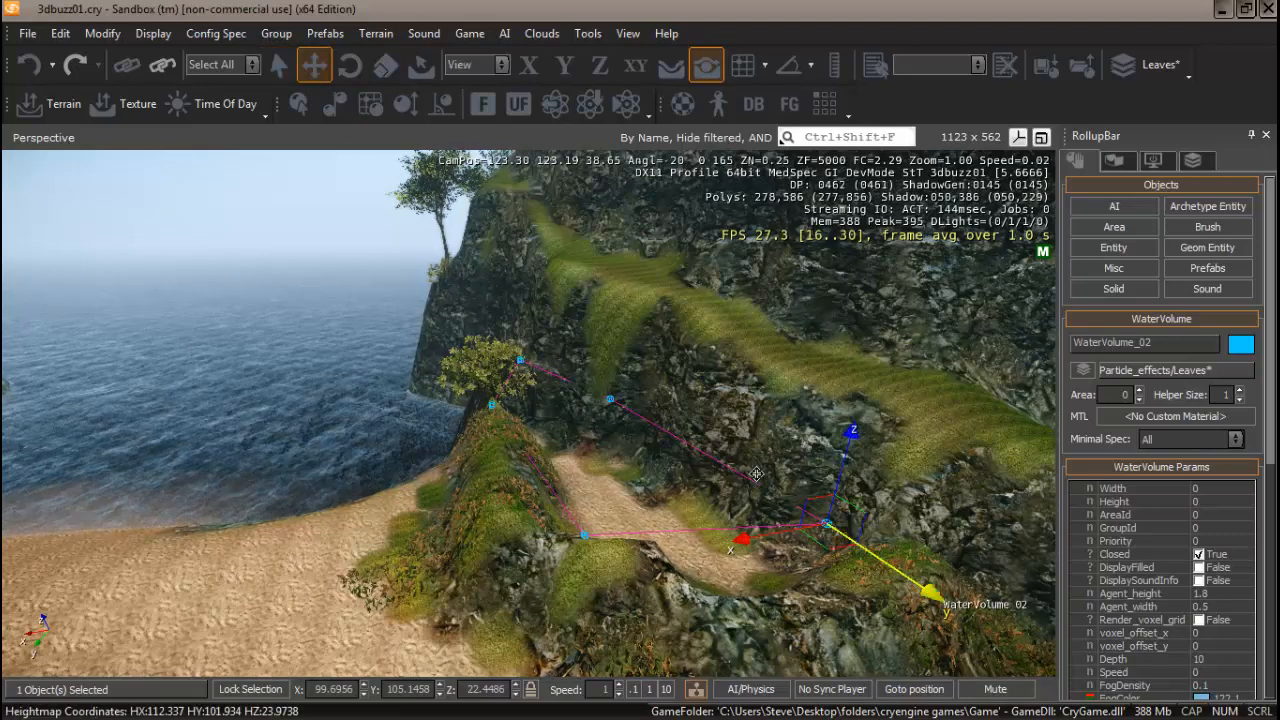
left_click_drag(930, 594, 940, 600)
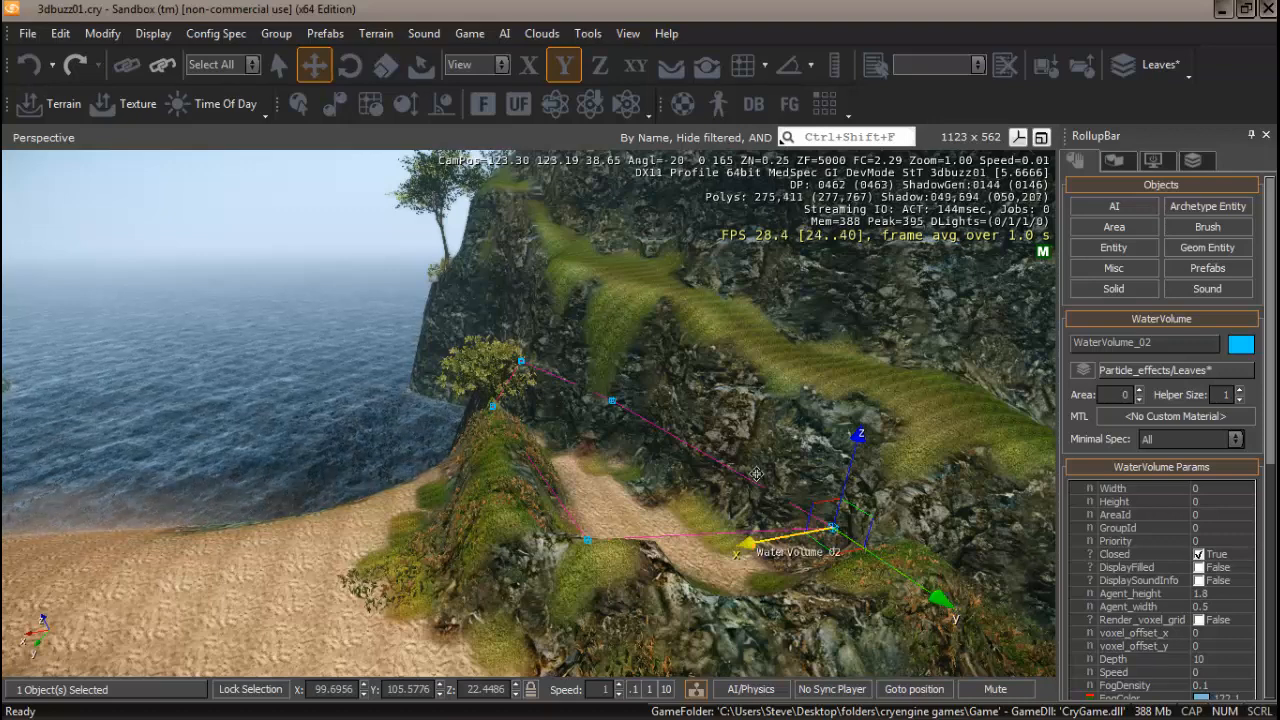
mouse_move(750, 542)
left_mouse_down()
mouse_move(789, 535)
mouse_move(758, 540)
left_mouse_up()
left_click_drag(756, 473, 757, 481)
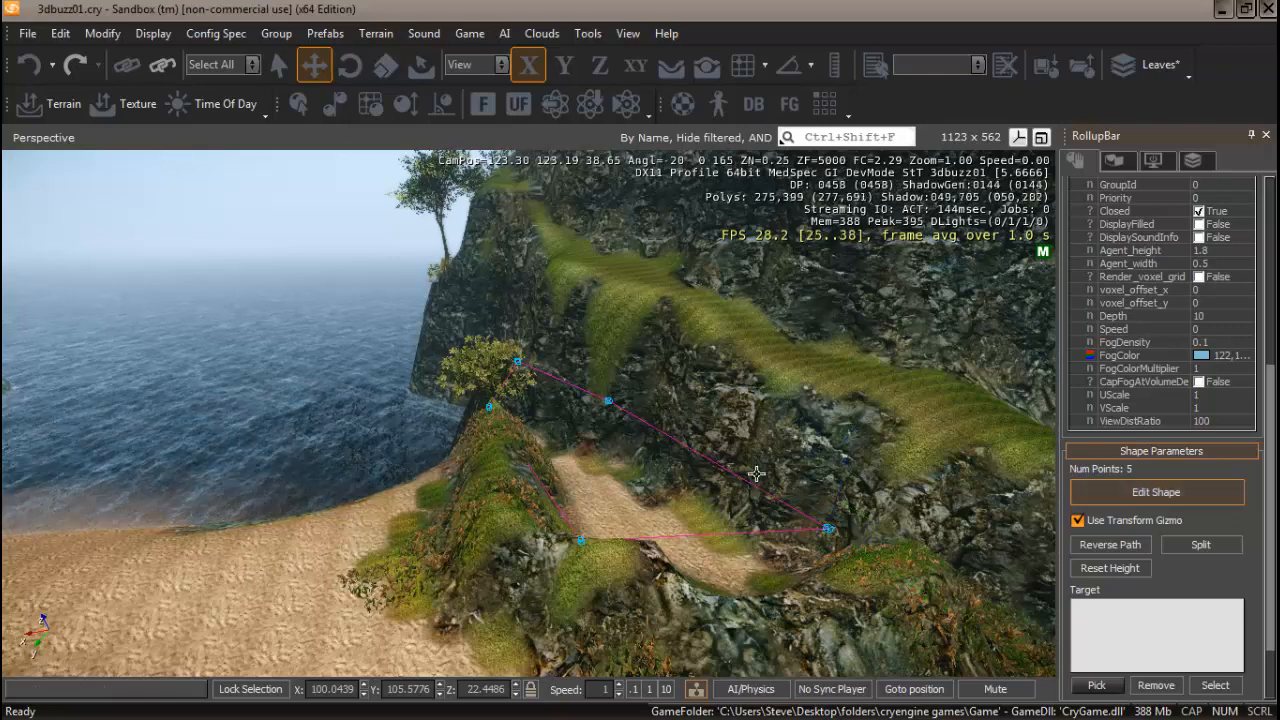
Step: Edit the volume's shape, shifting the near cliff-side corner along X into the rock and adjusting the near ridge-side corner along X and downwards
left_click(756, 473)
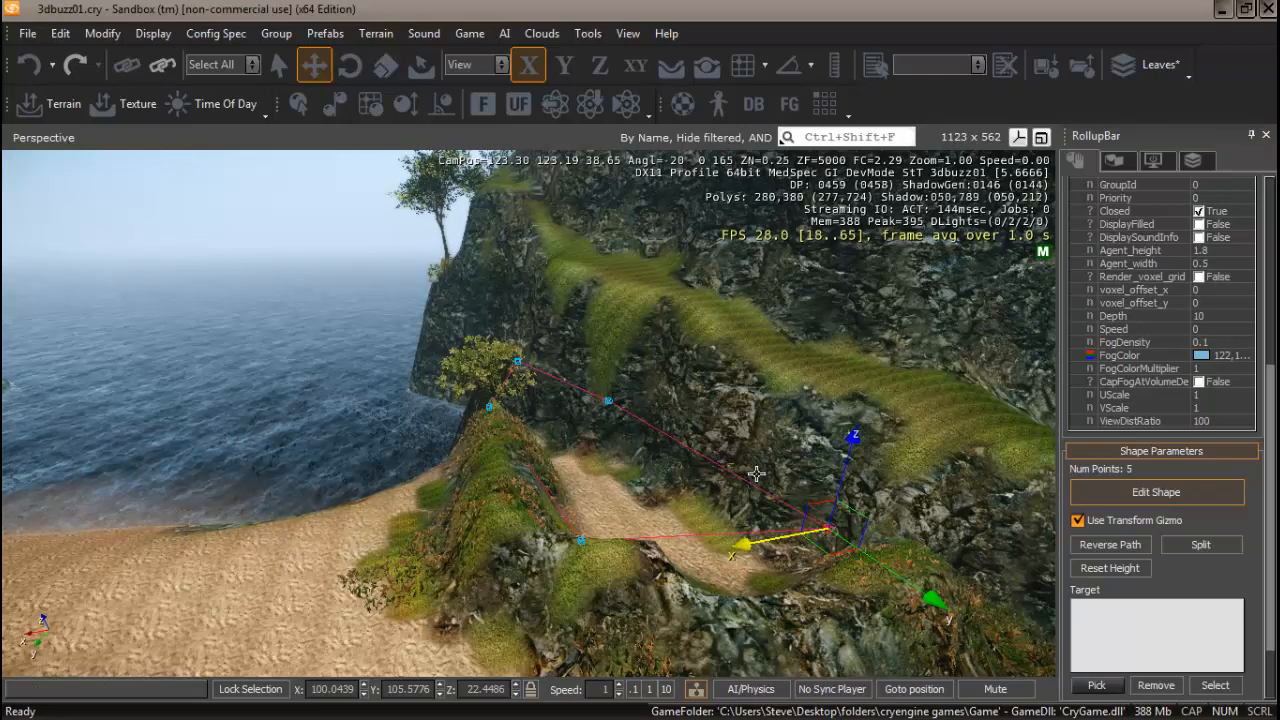
left_click_drag(756, 473, 757, 475)
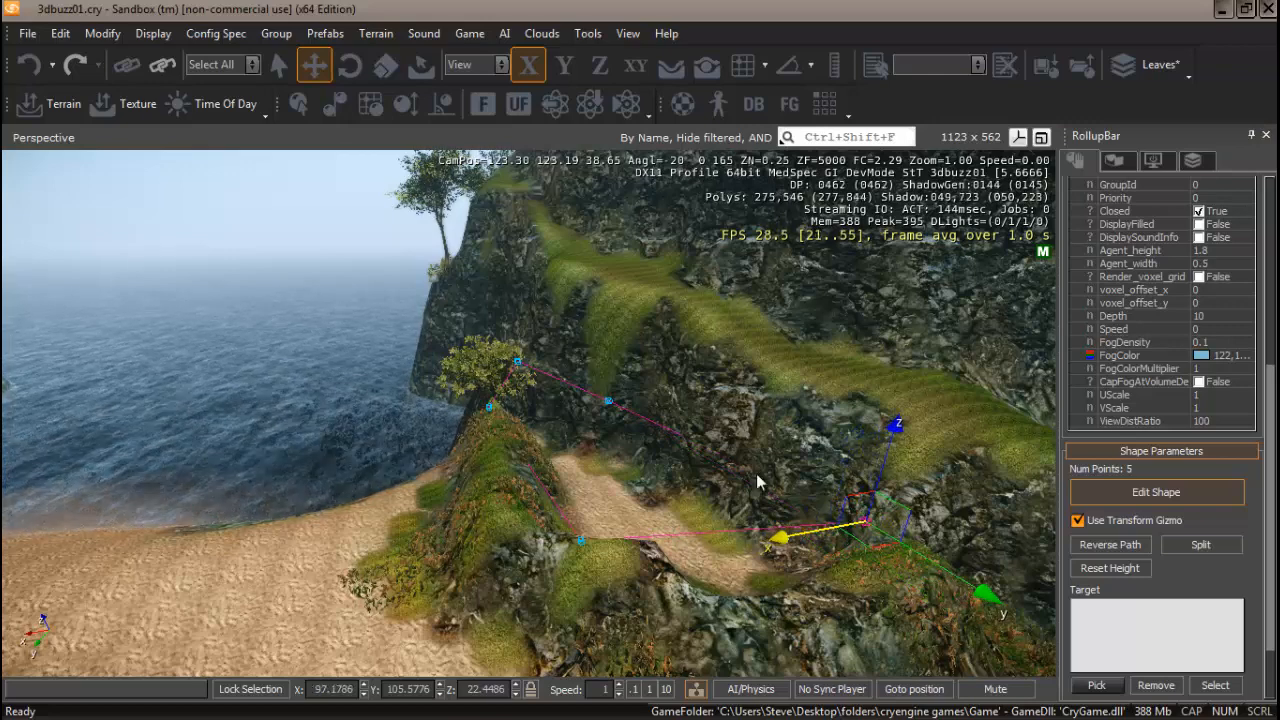
right_click_drag(757, 478, 757, 478)
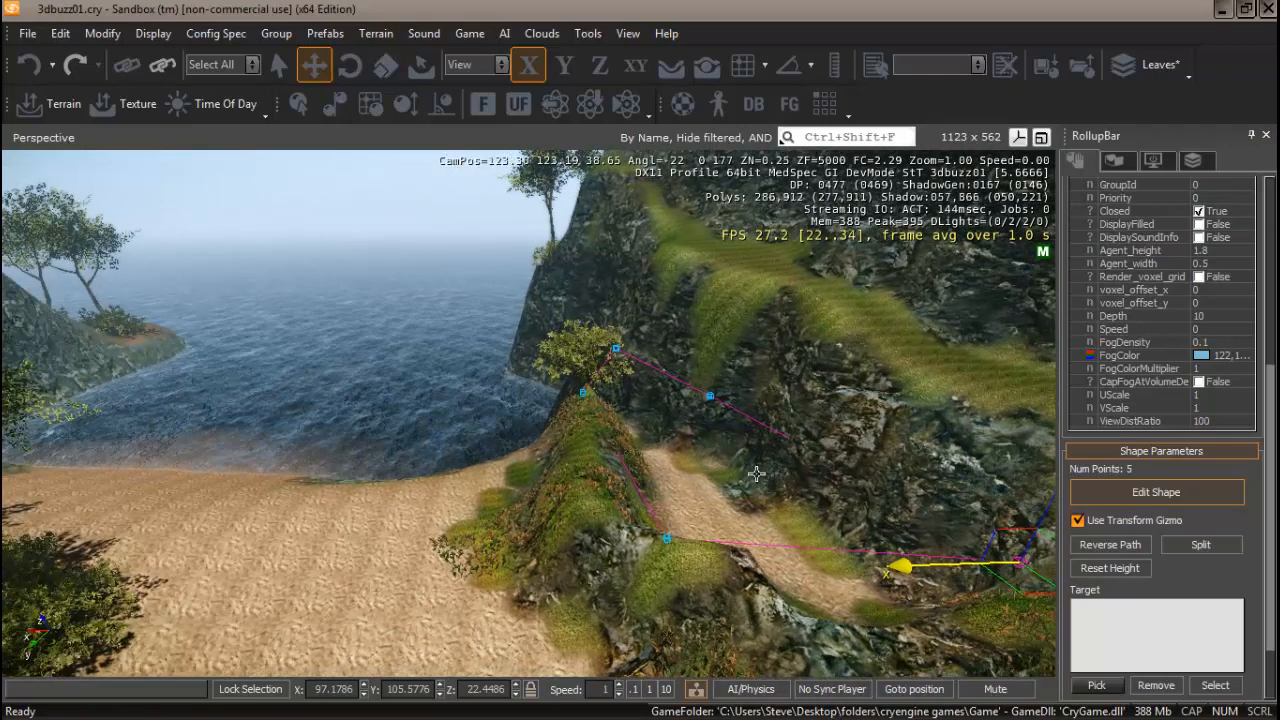
left_click(667, 538)
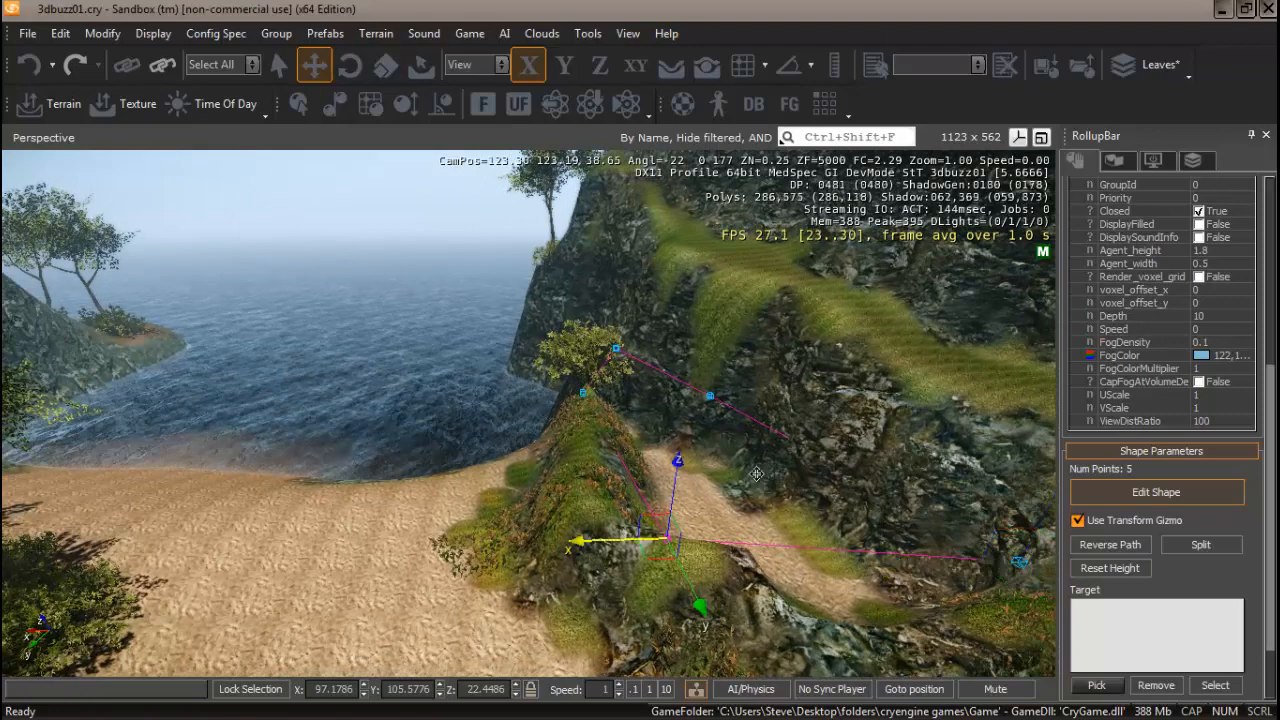
left_click_drag(600, 540, 593, 540)
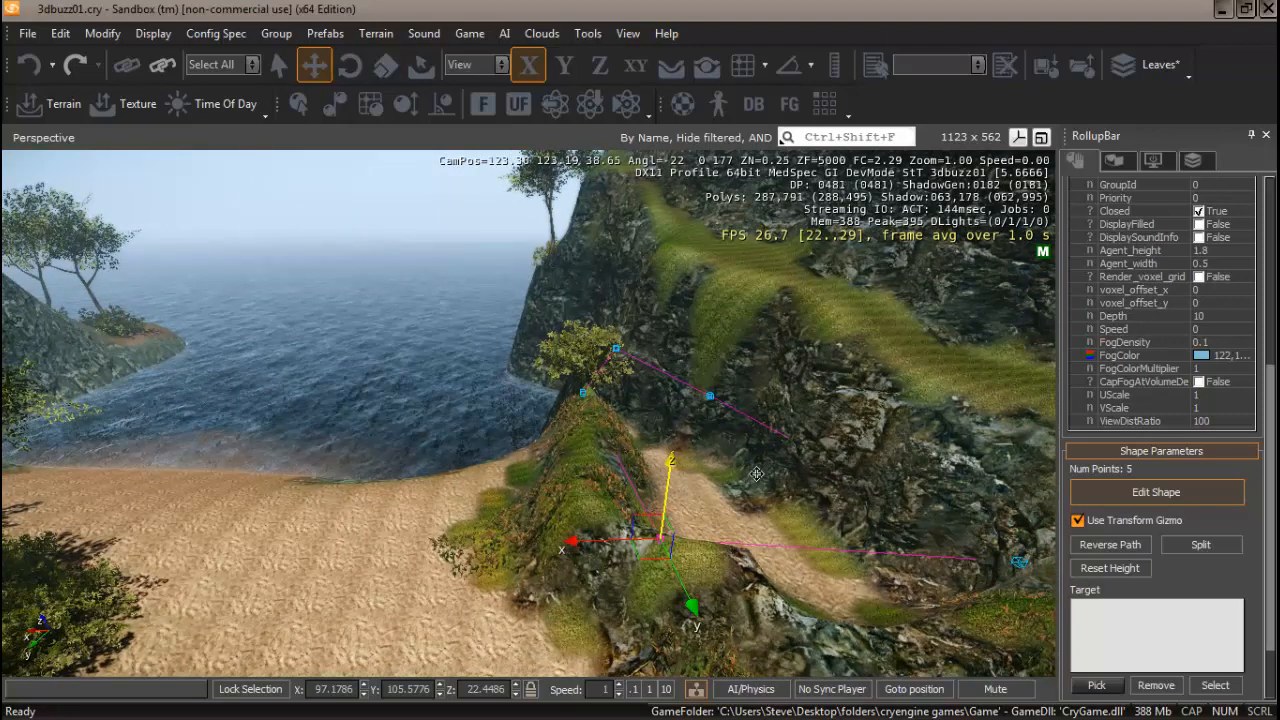
left_click_drag(668, 480, 666, 494)
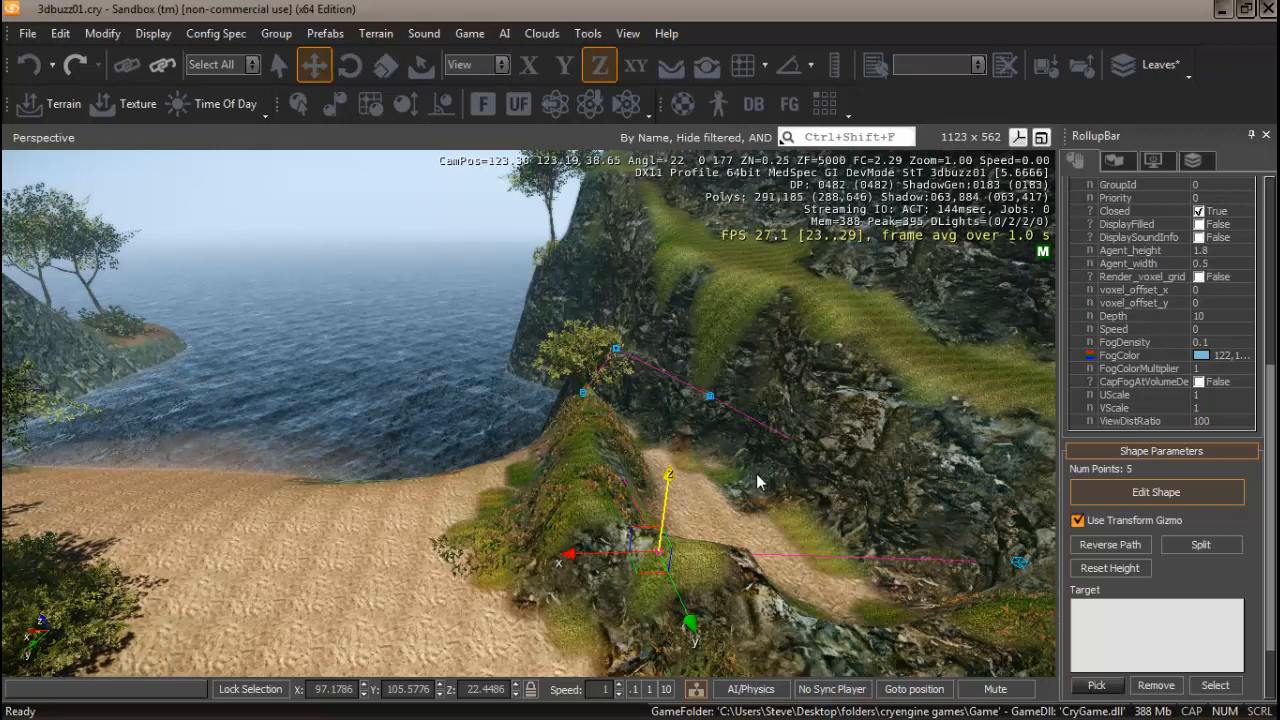
Step: Push the middle cliff-side point along X into the rock and lower the two far points beside the bush
left_click(710, 396)
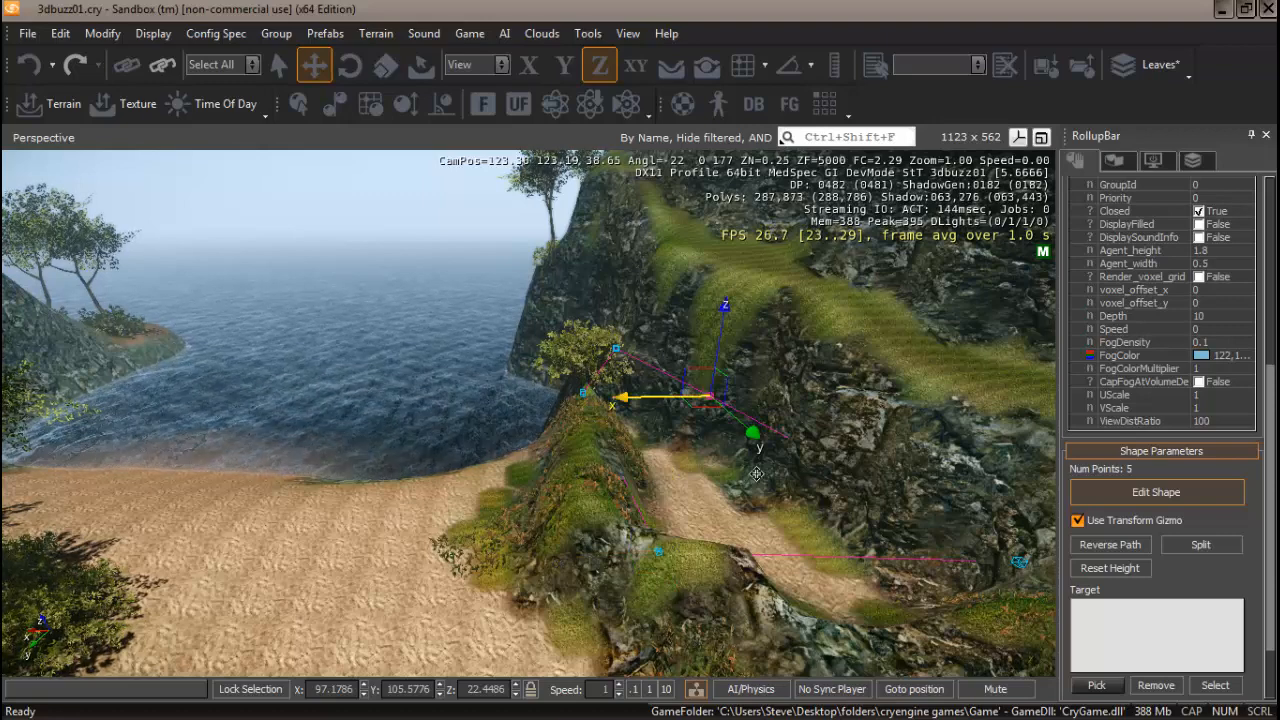
left_click_drag(630, 397, 667, 397)
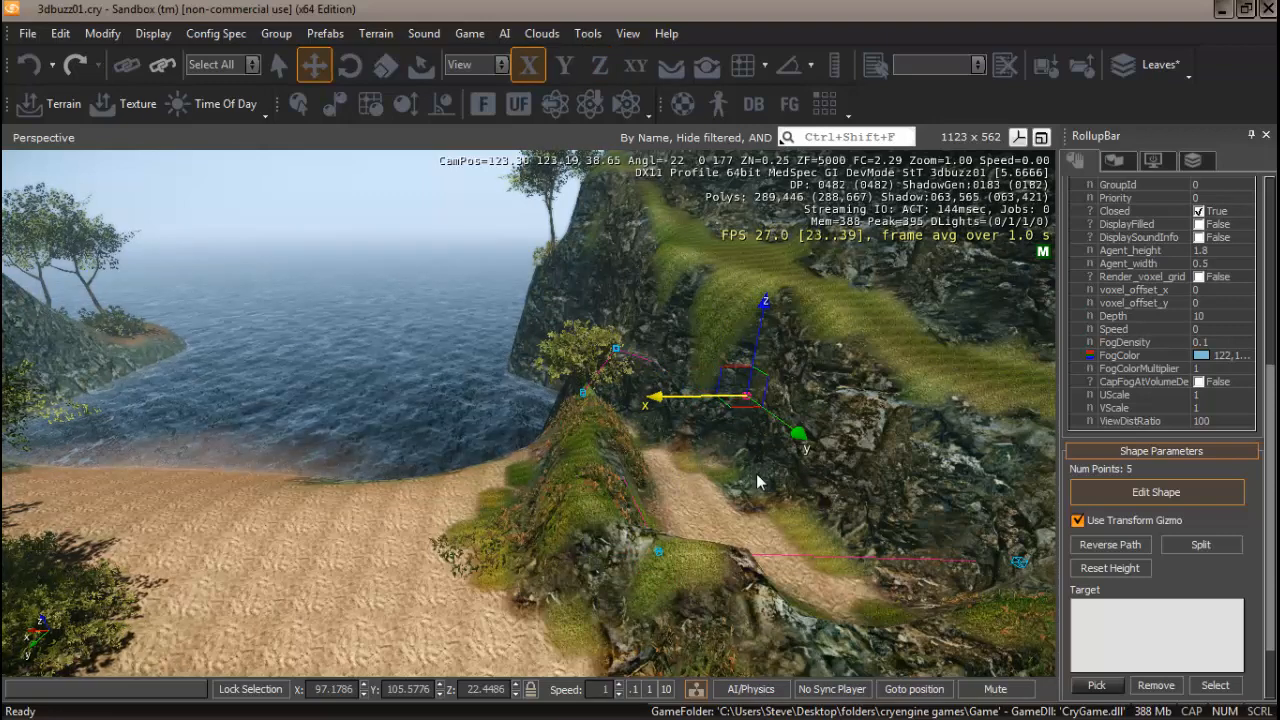
left_click(616, 348)
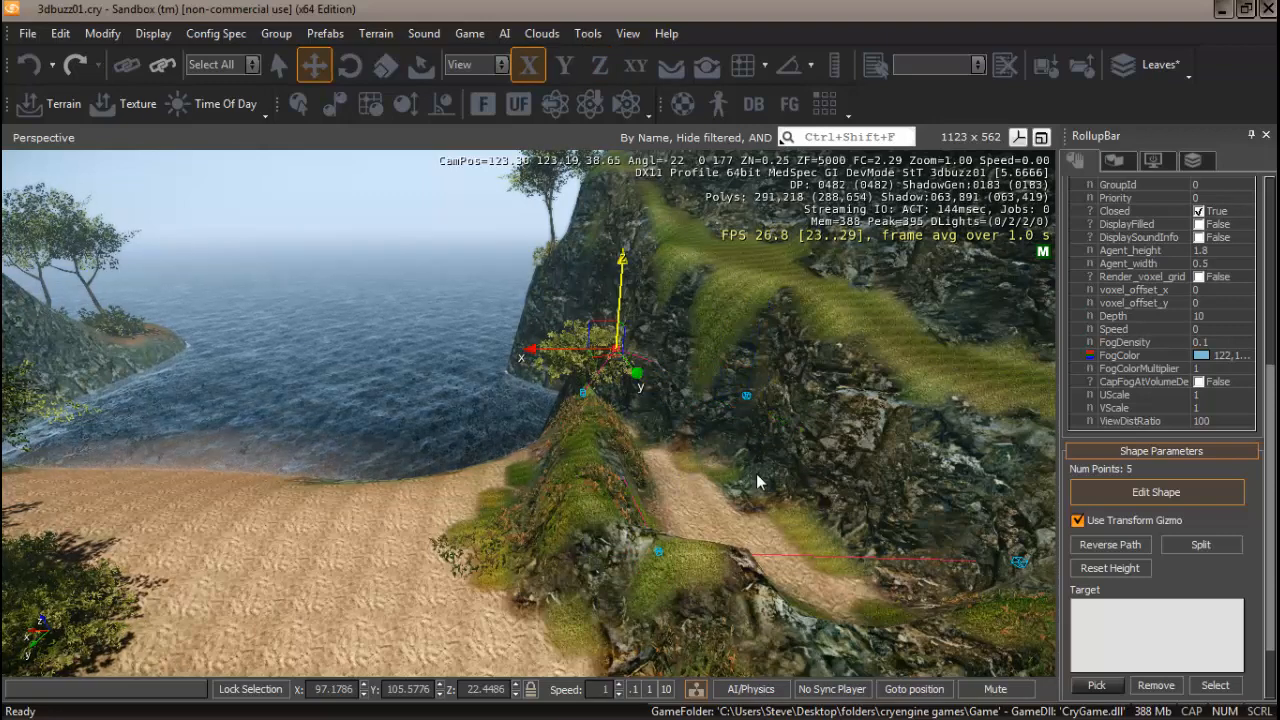
left_click_drag(620, 310, 620, 341)
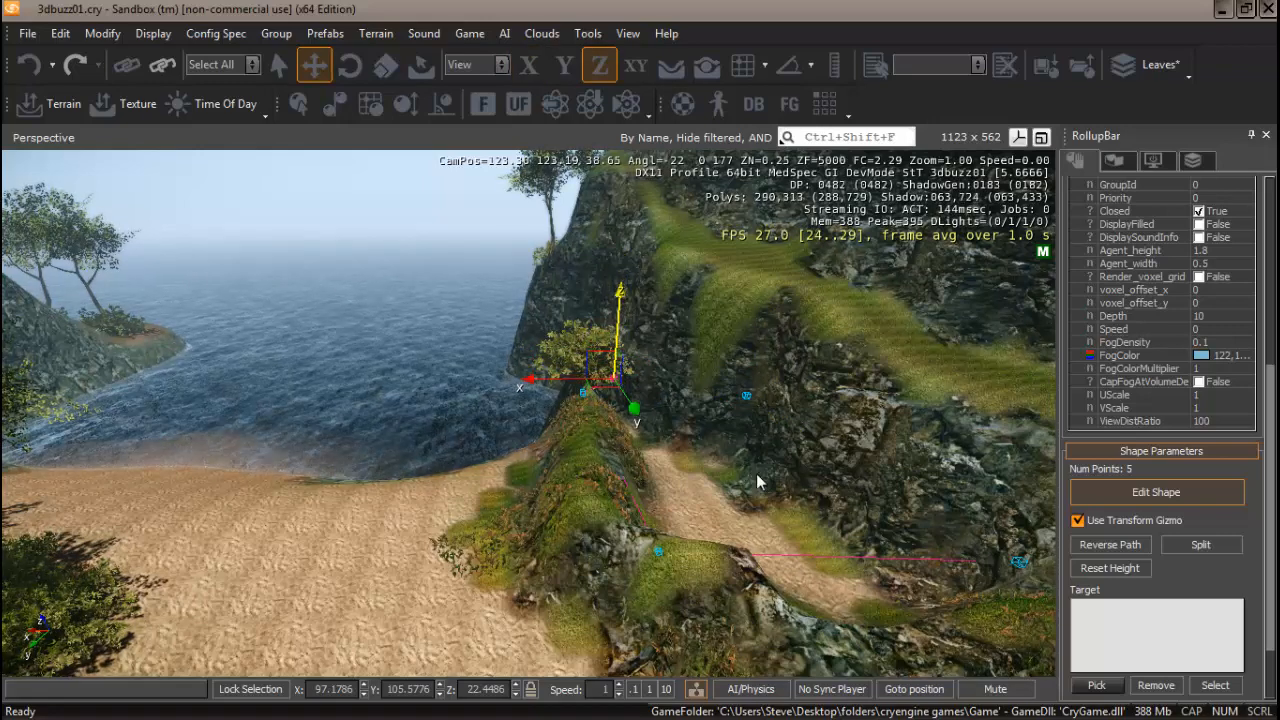
left_click(583, 392)
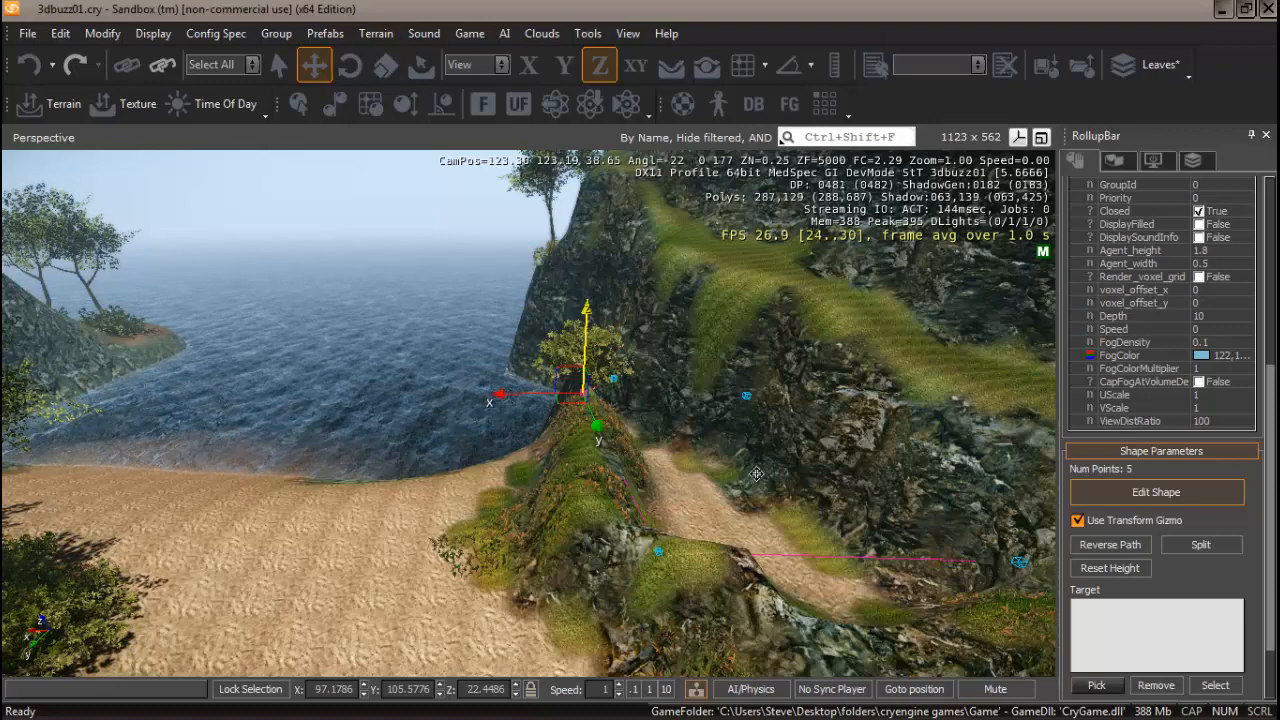
left_click_drag(757, 473, 757, 482)
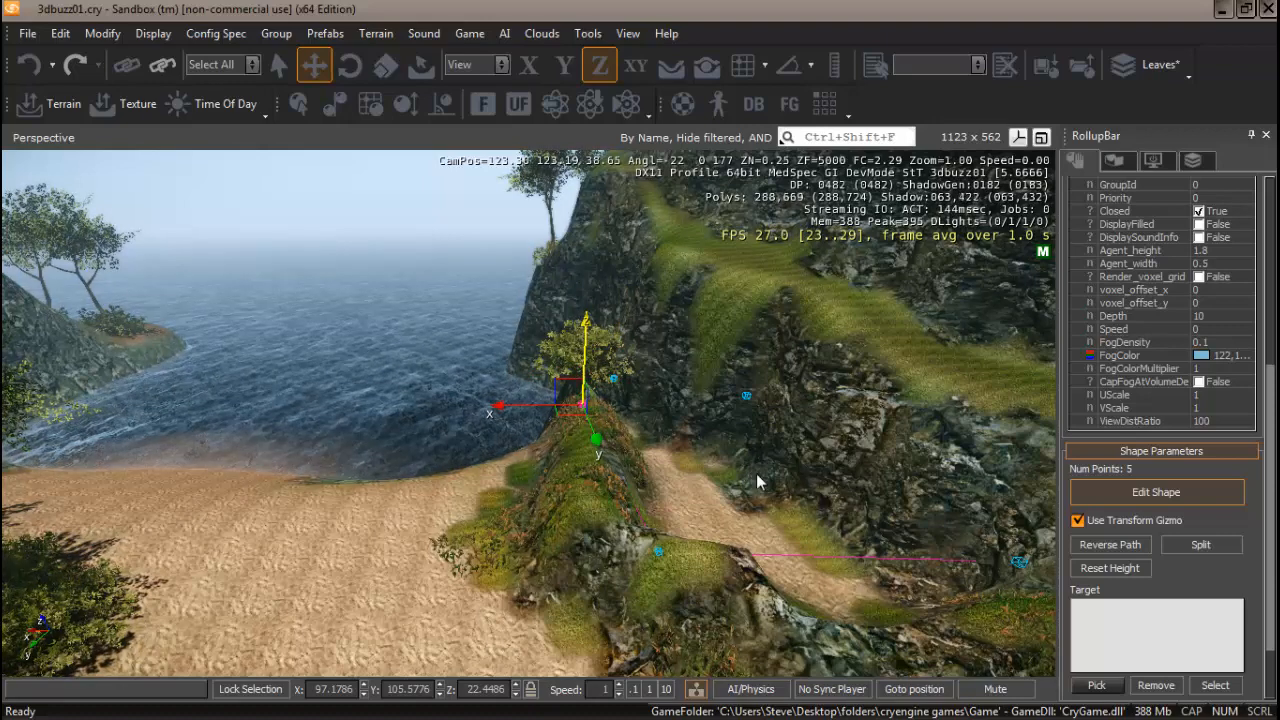
Step: Insert a point on the outline's near edge and move it along Y and X onto the grassy mound beside the cliff
right_click_drag(757, 482, 757, 482)
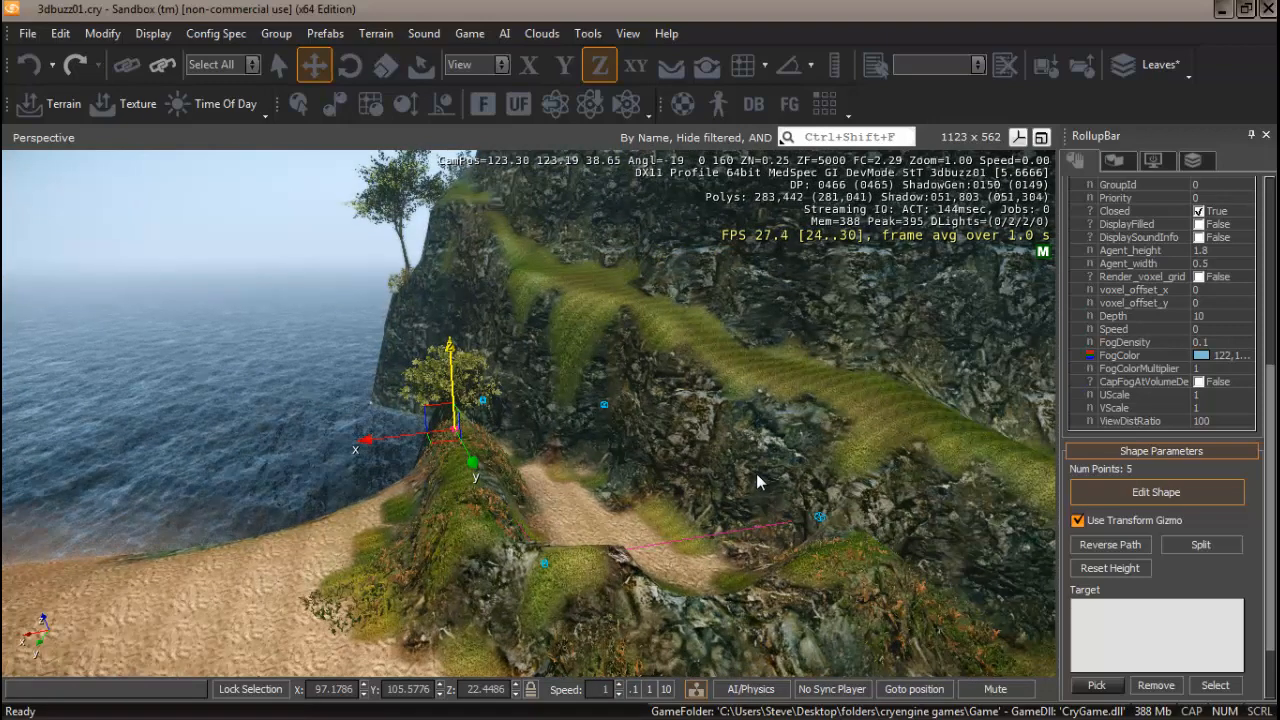
left_click(757, 482)
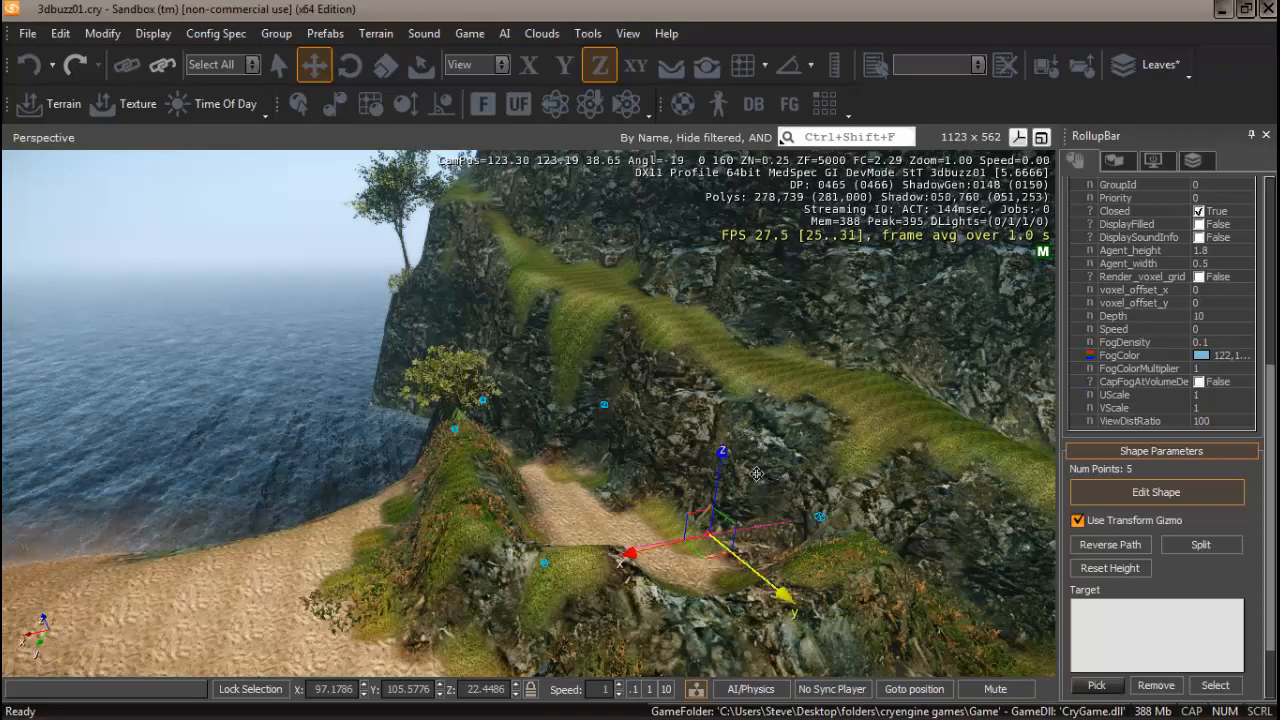
left_click_drag(785, 595, 878, 670)
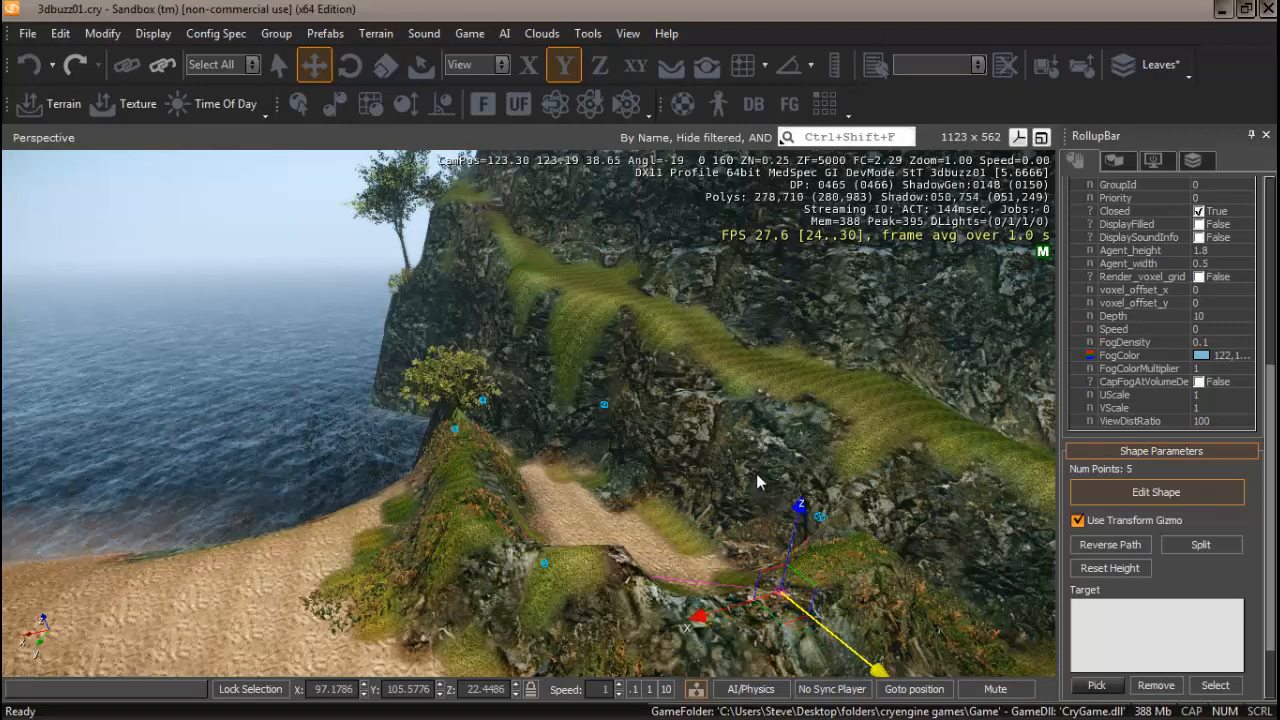
left_click_drag(700, 616, 747, 600)
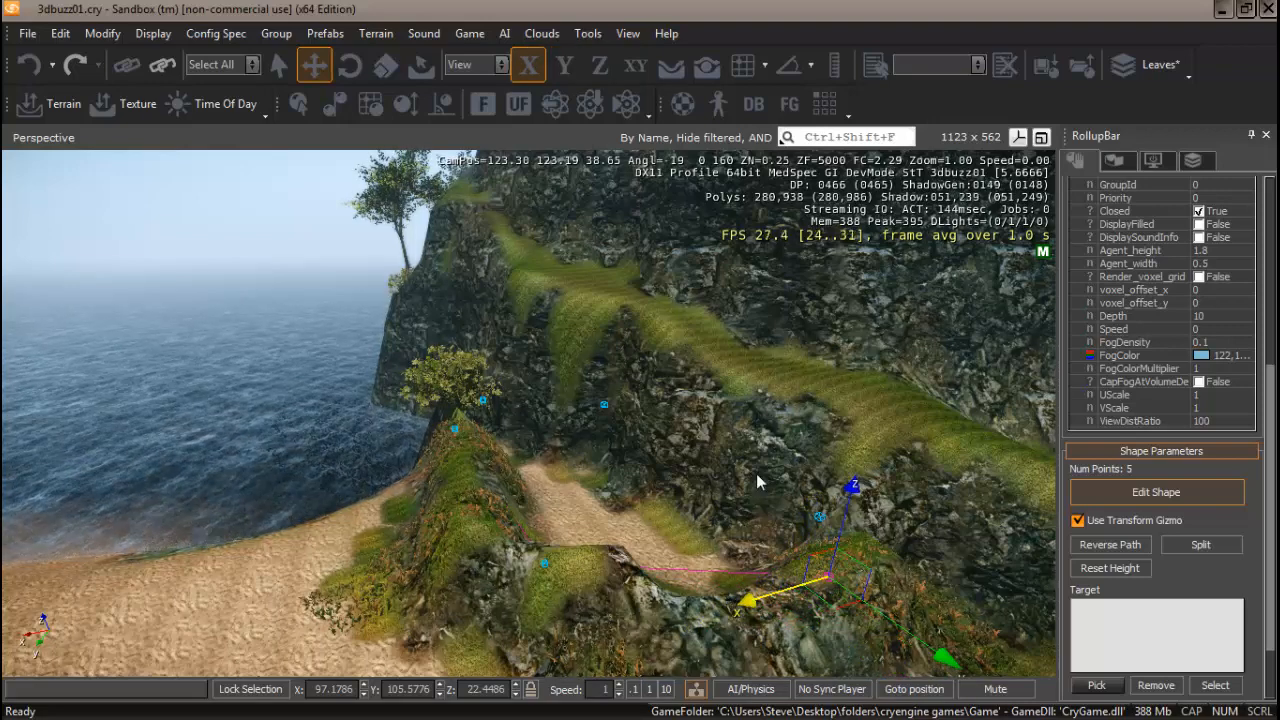
Step: Insert another point on the near edge and move it along Y and X to the outer side of the ridge
left_click(696, 571, "ctrl")
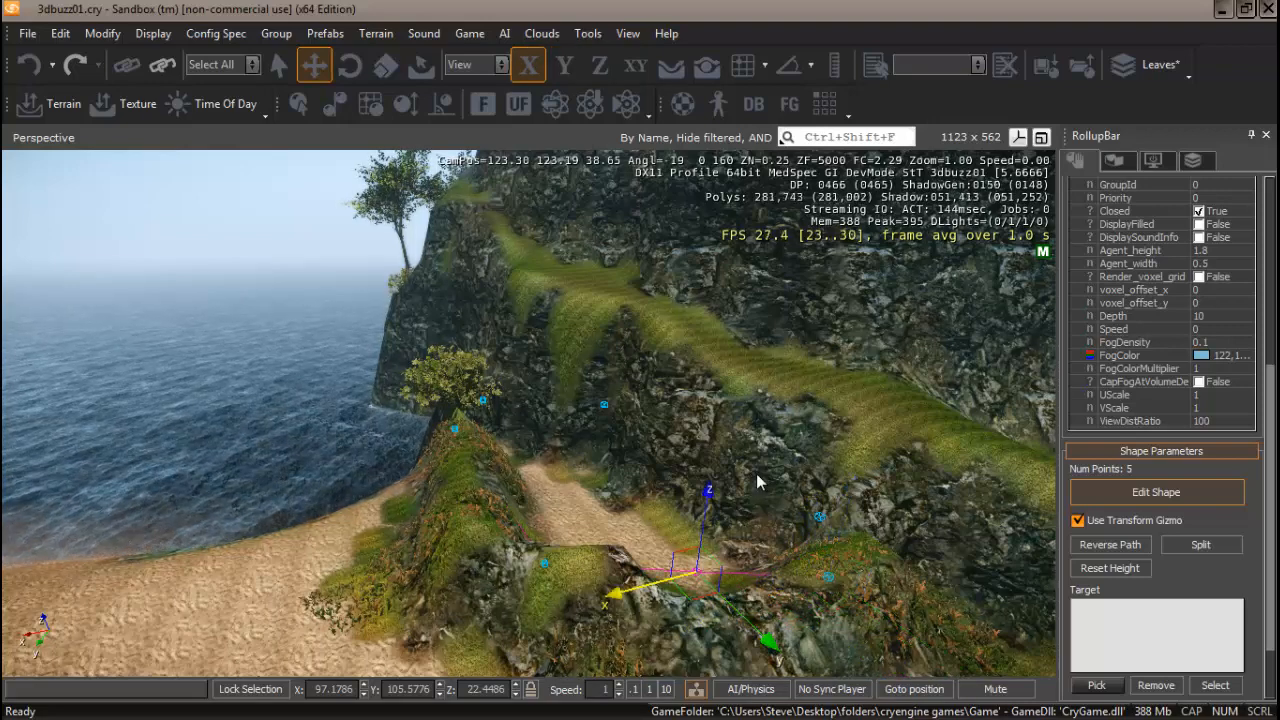
left_click_drag(768, 640, 794, 665)
left_click_drag(650, 616, 620, 625)
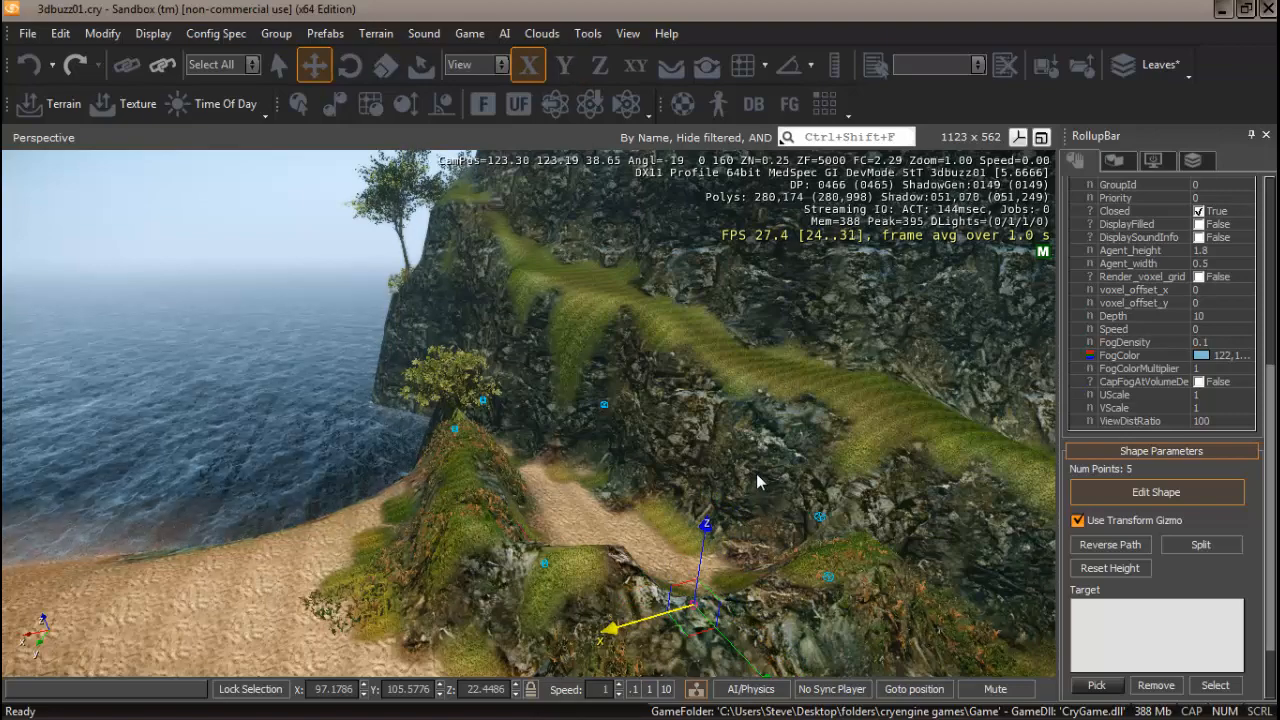
mouse_move(757, 482)
right_mouse_down()
mouse_move(757, 452)
mouse_move(777, 440)
right_mouse_up()
key("w")
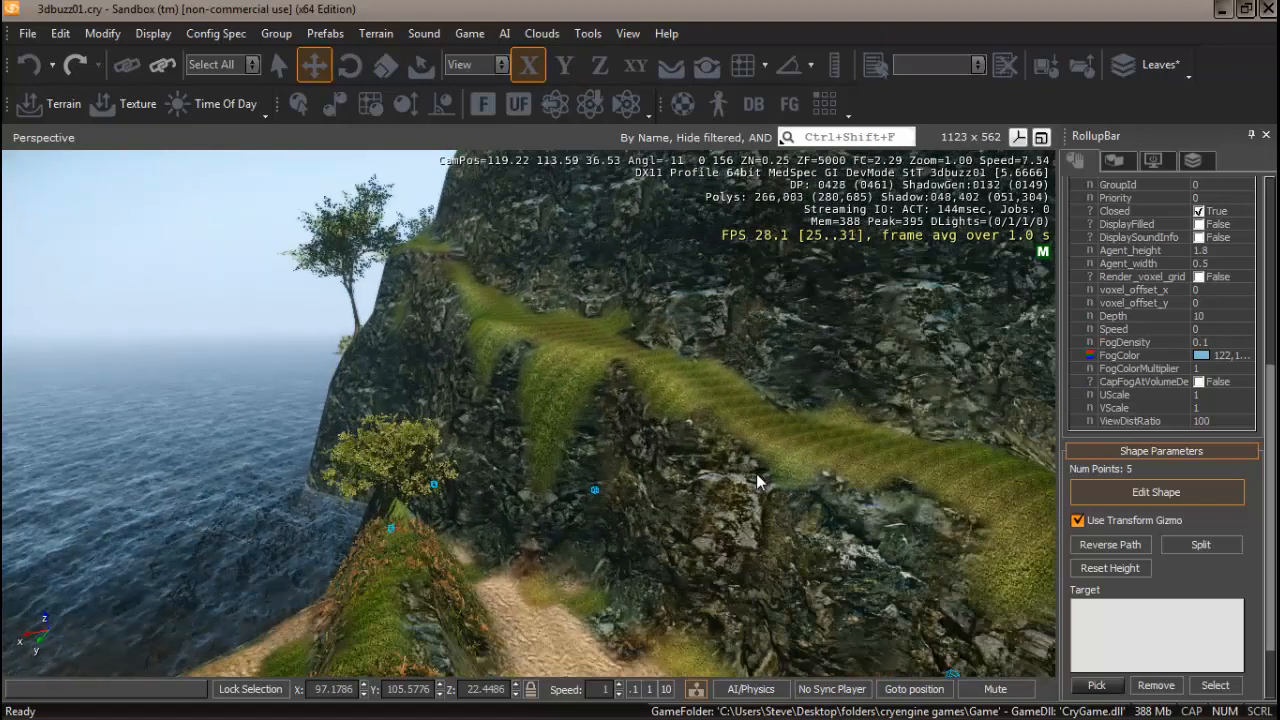
key("d")
mouse_move(757, 482)
right_mouse_down()
mouse_move(700, 535)
mouse_move(620, 565)
mouse_move(505, 552)
mouse_move(745, 495)
right_mouse_up()
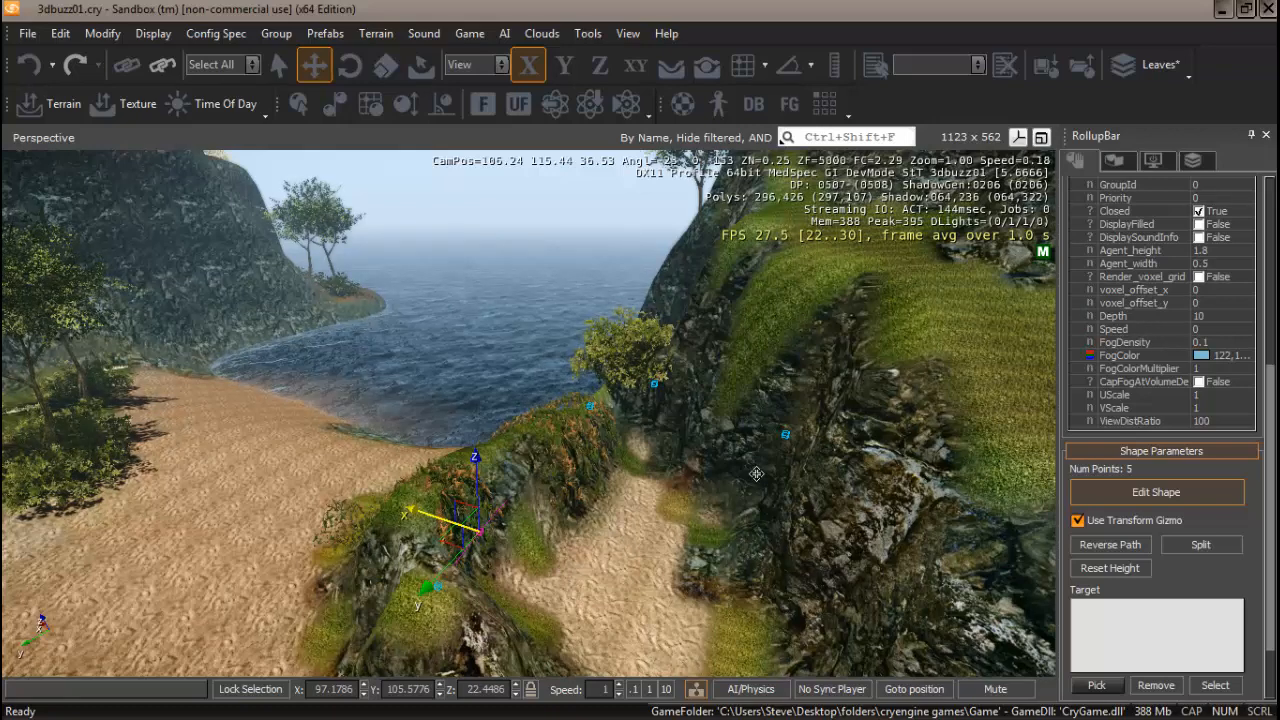
left_click_drag(445, 520, 397, 504)
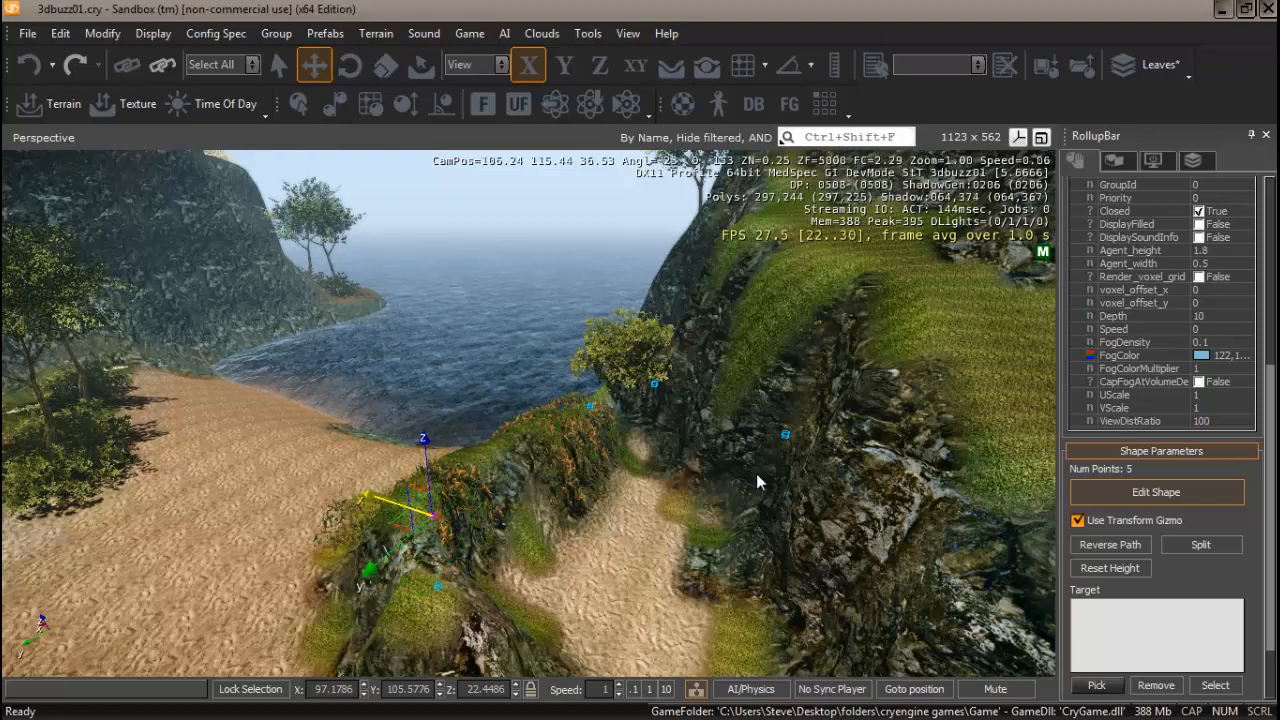
Step: Assign the ocean_pier material from the materials/ocean folder to the water volume
right_click_drag(757, 482, 757, 482)
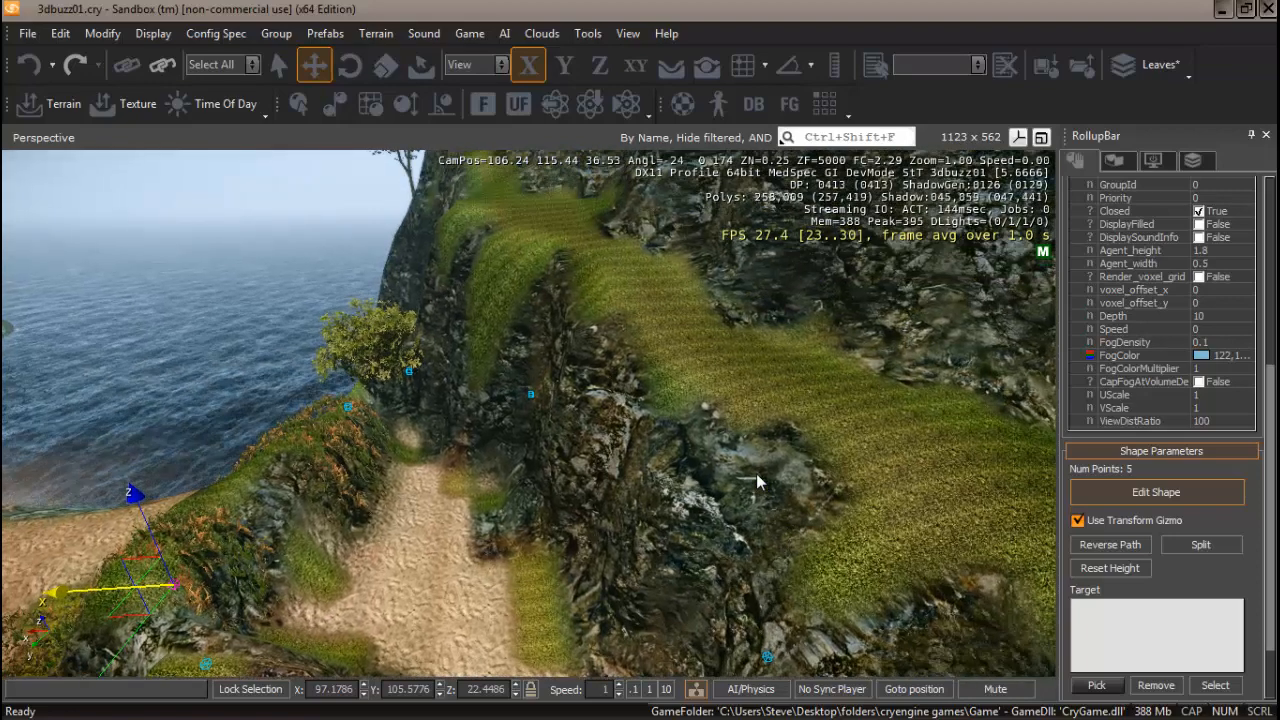
scroll(757, 482, "up", 5)
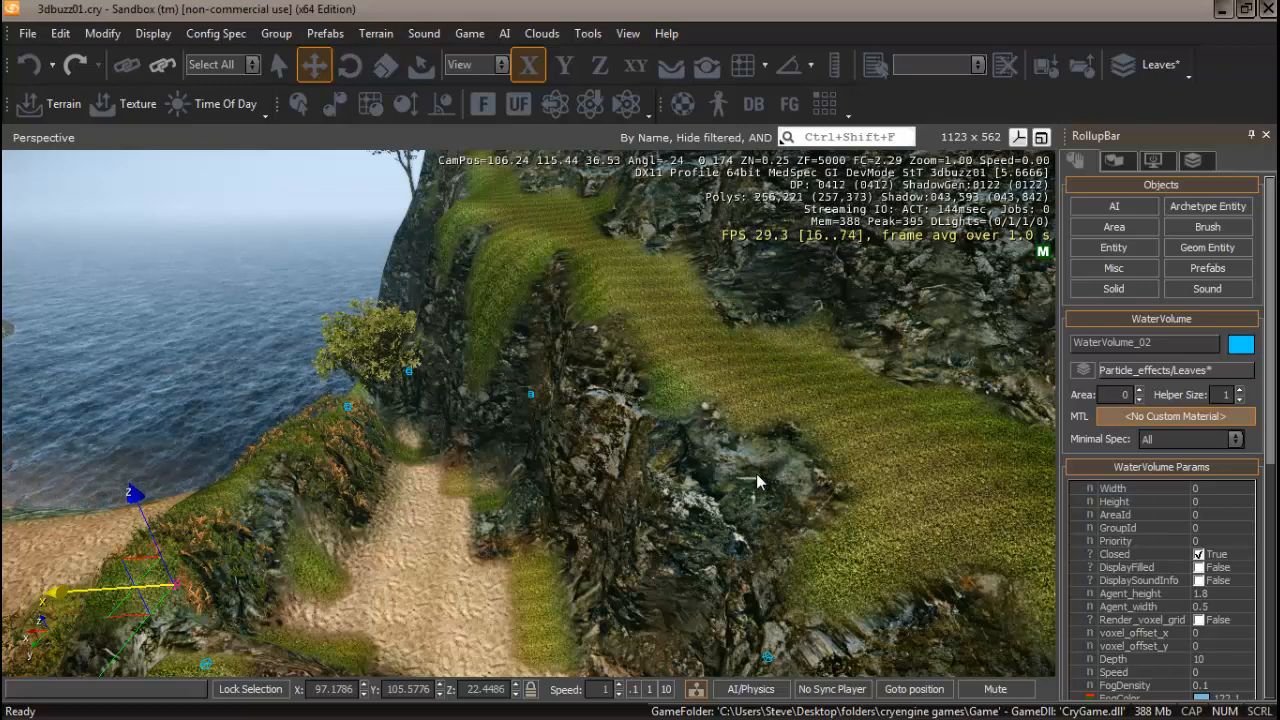
key("m")
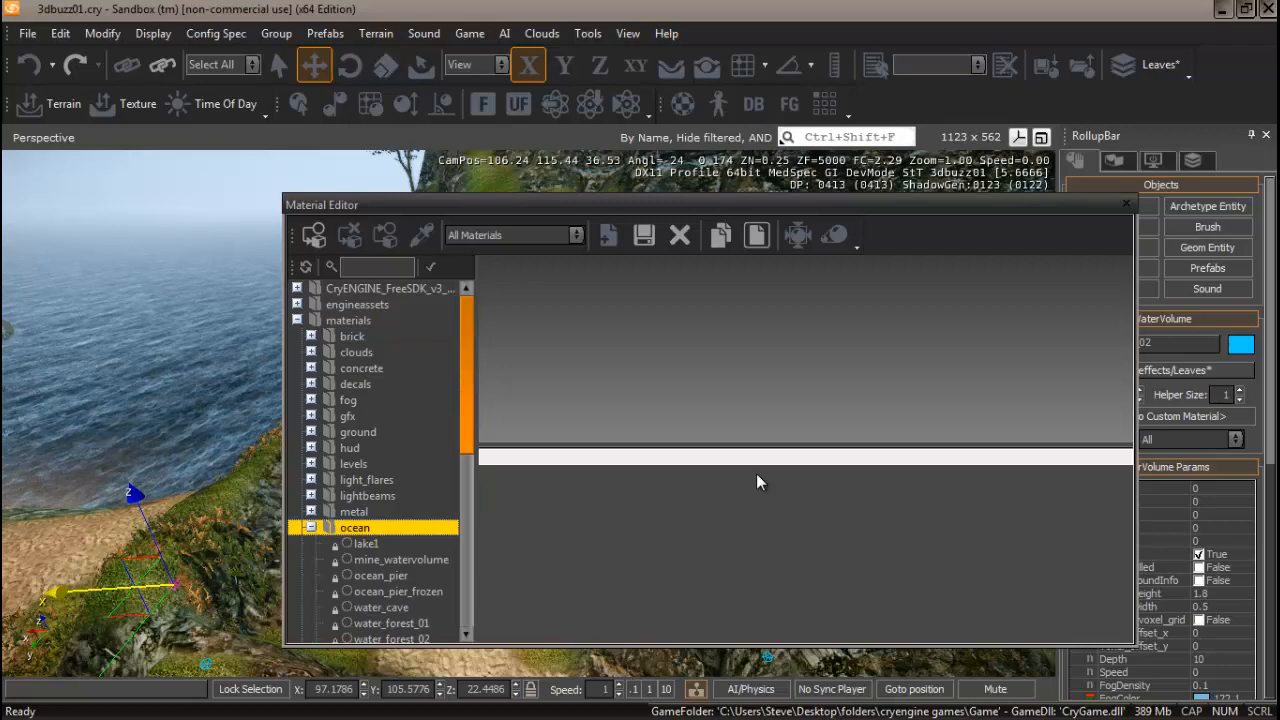
scroll(757, 482, "down", 3)
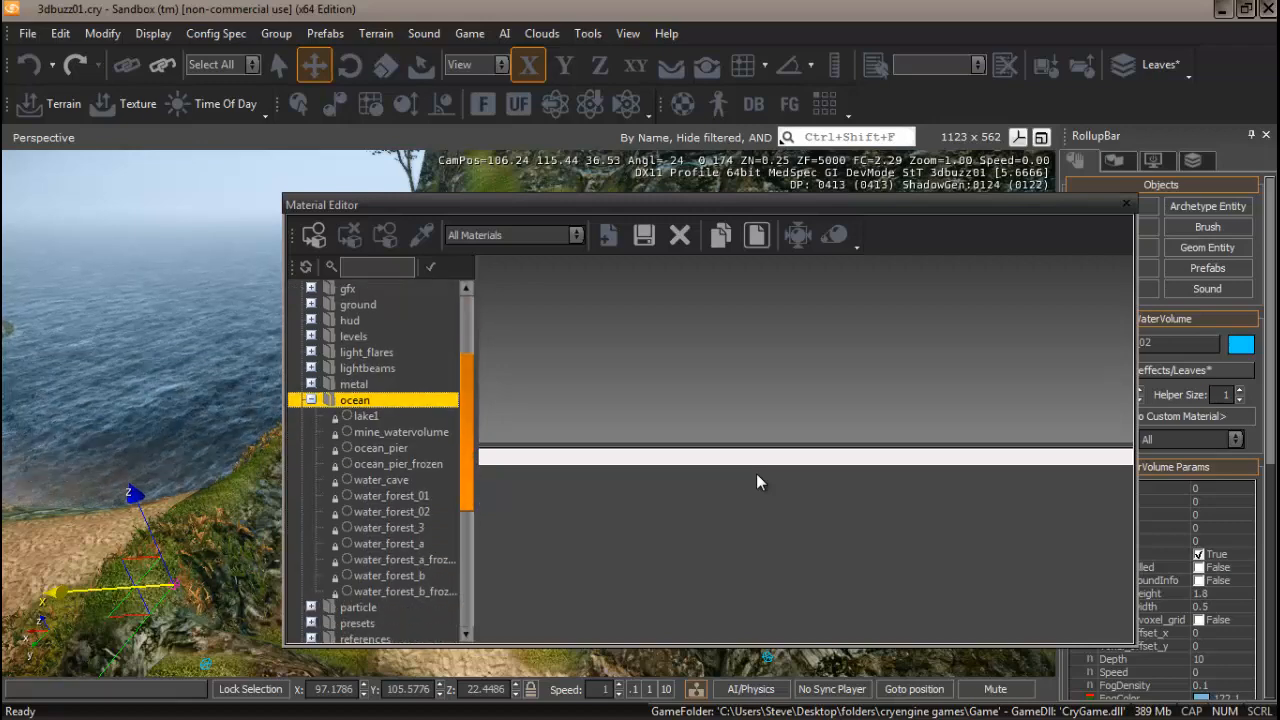
key("Down")
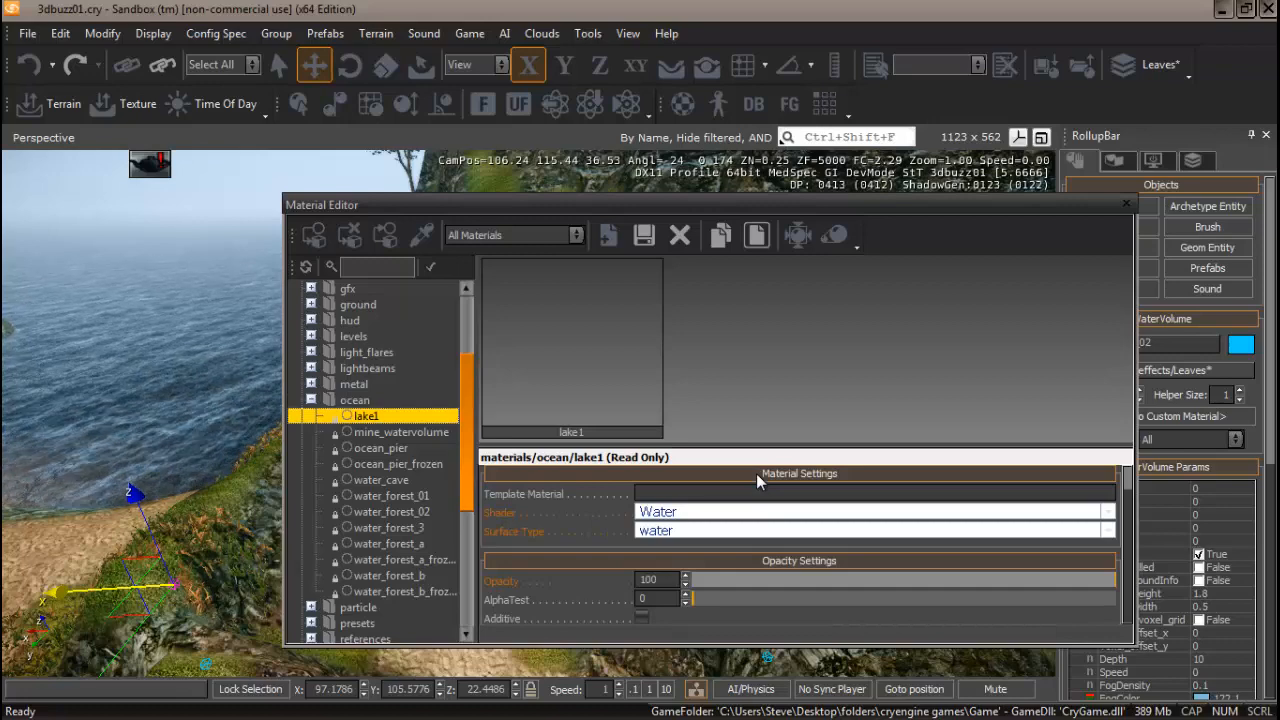
key("Down")
key("Down")
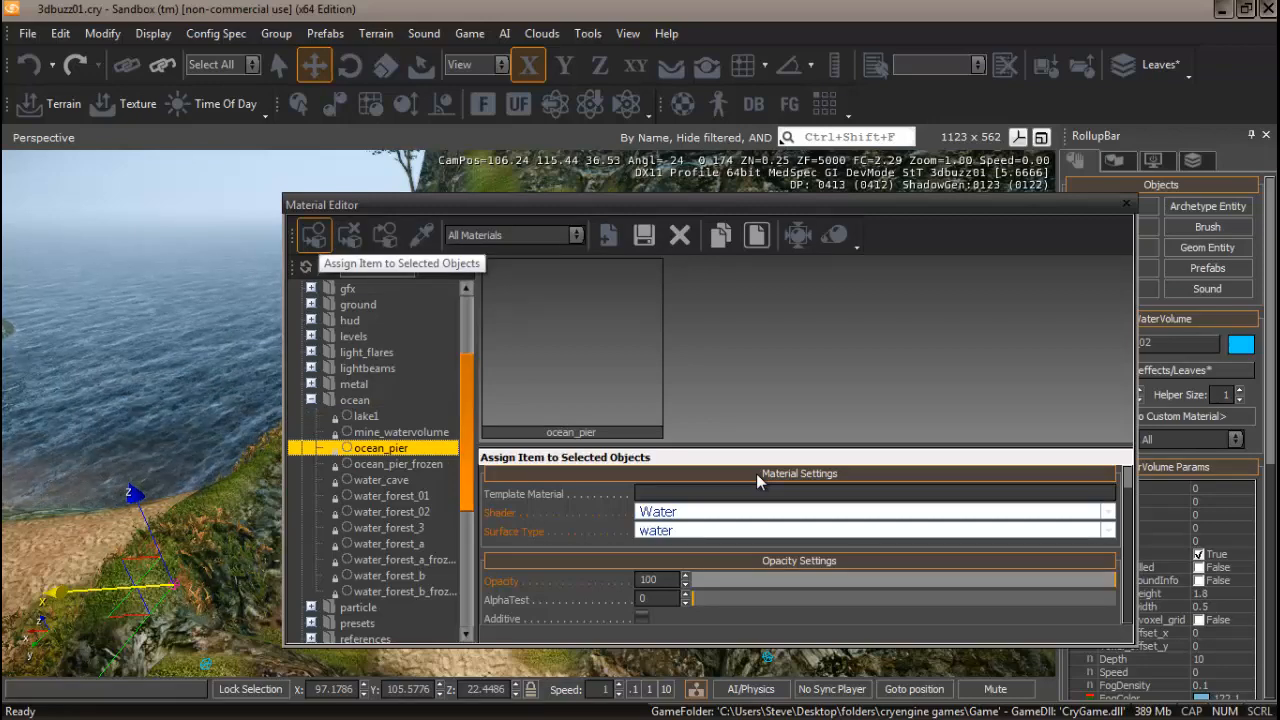
left_click(314, 235)
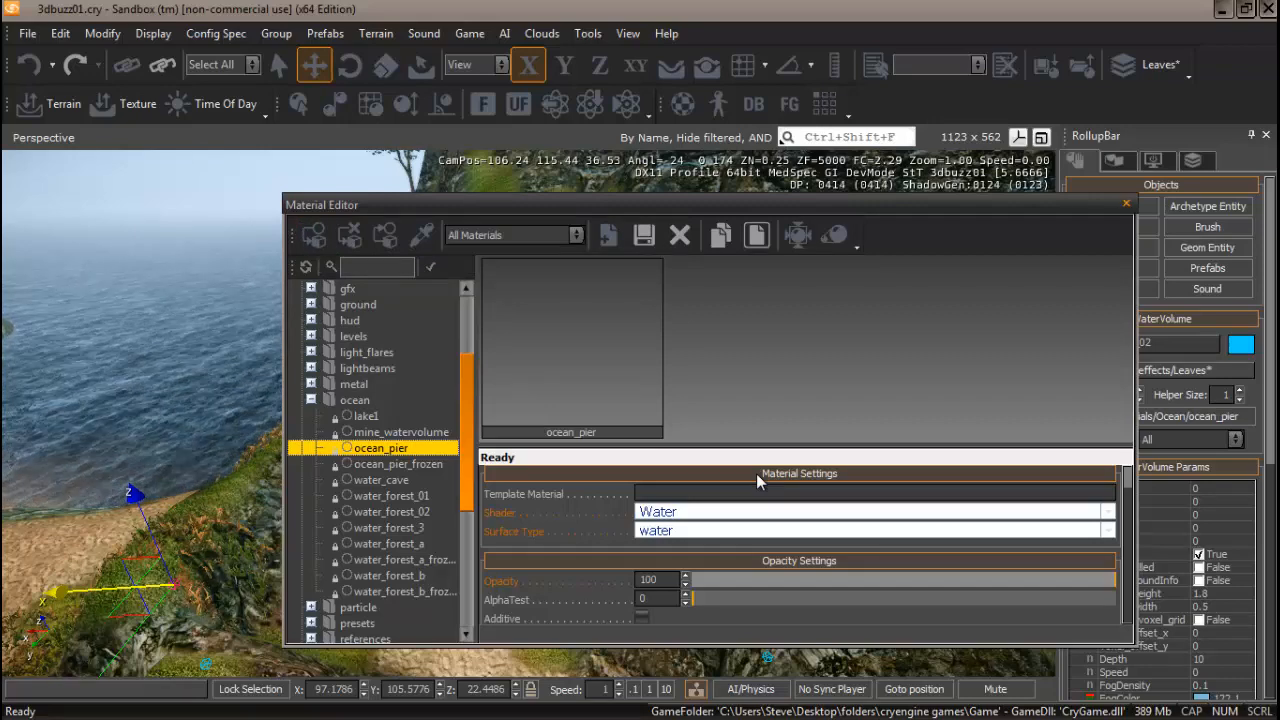
left_click(1126, 204)
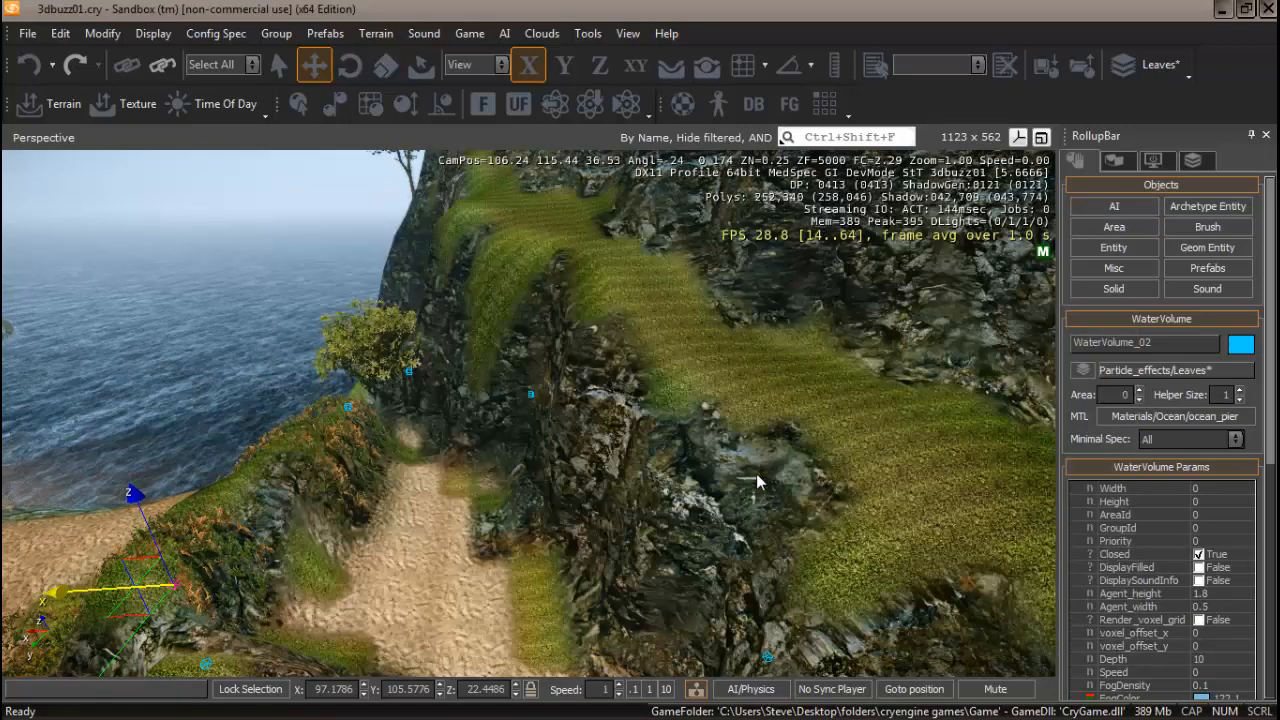
Step: Finish editing the volume's shape and assign the materials/ocean/lake1 material to the water volume instead
right_click_drag(757, 481, 757, 481)
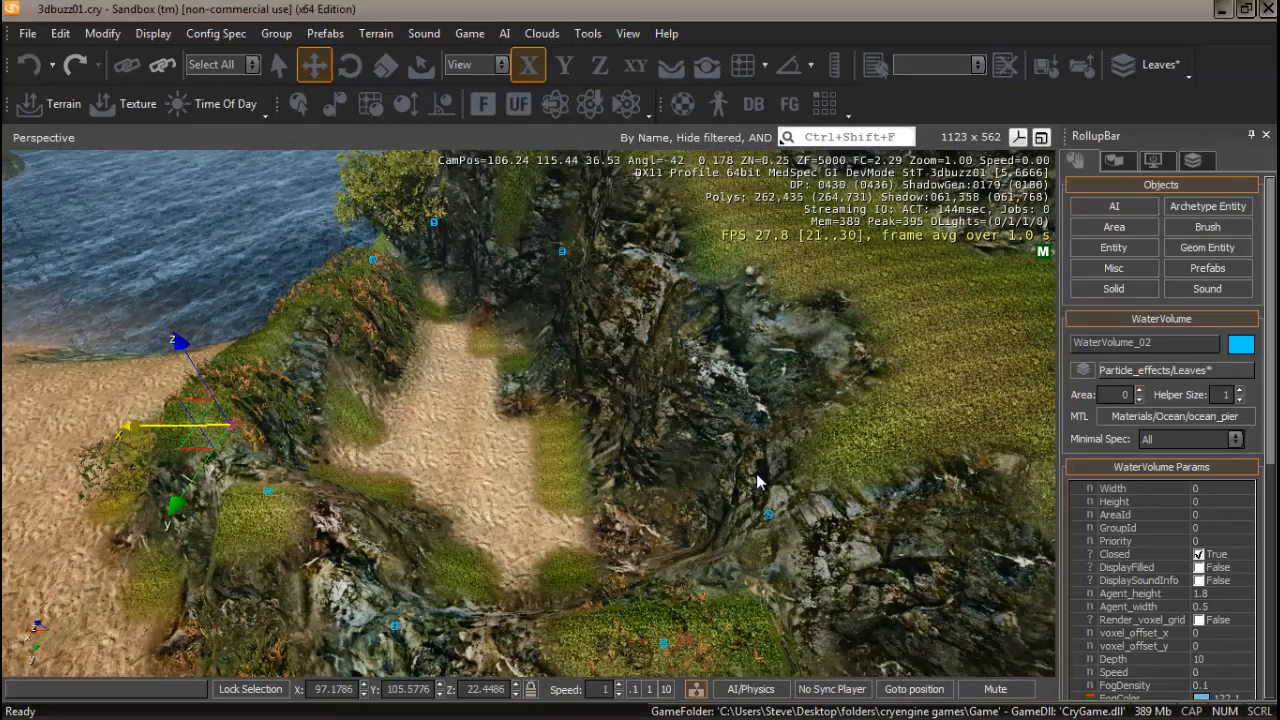
key("ctrl+z")
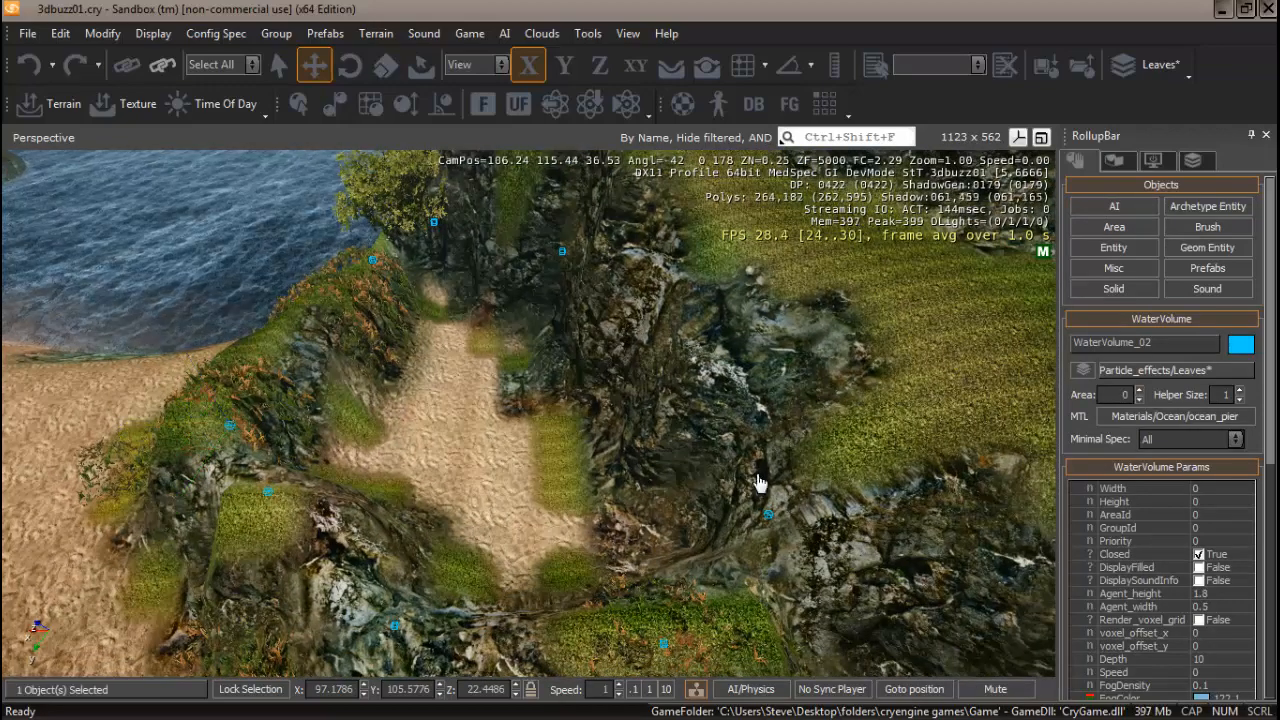
left_click(1175, 416)
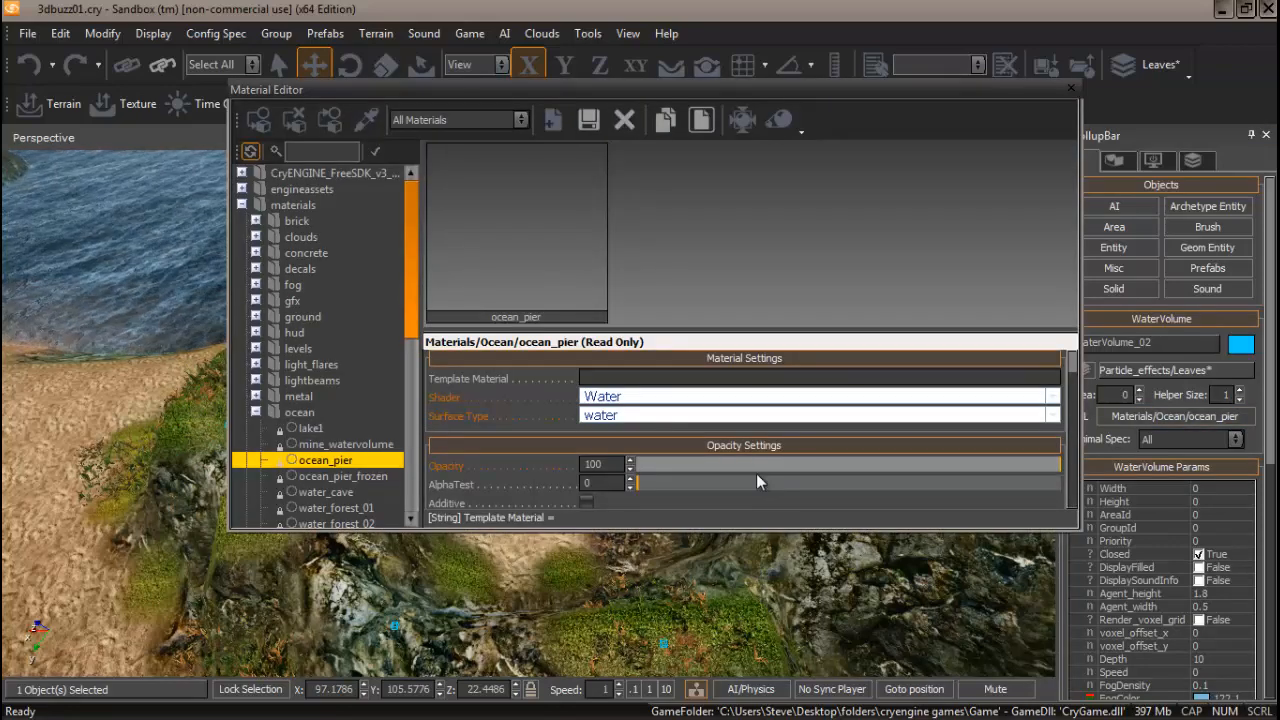
key("Up")
key("Up")
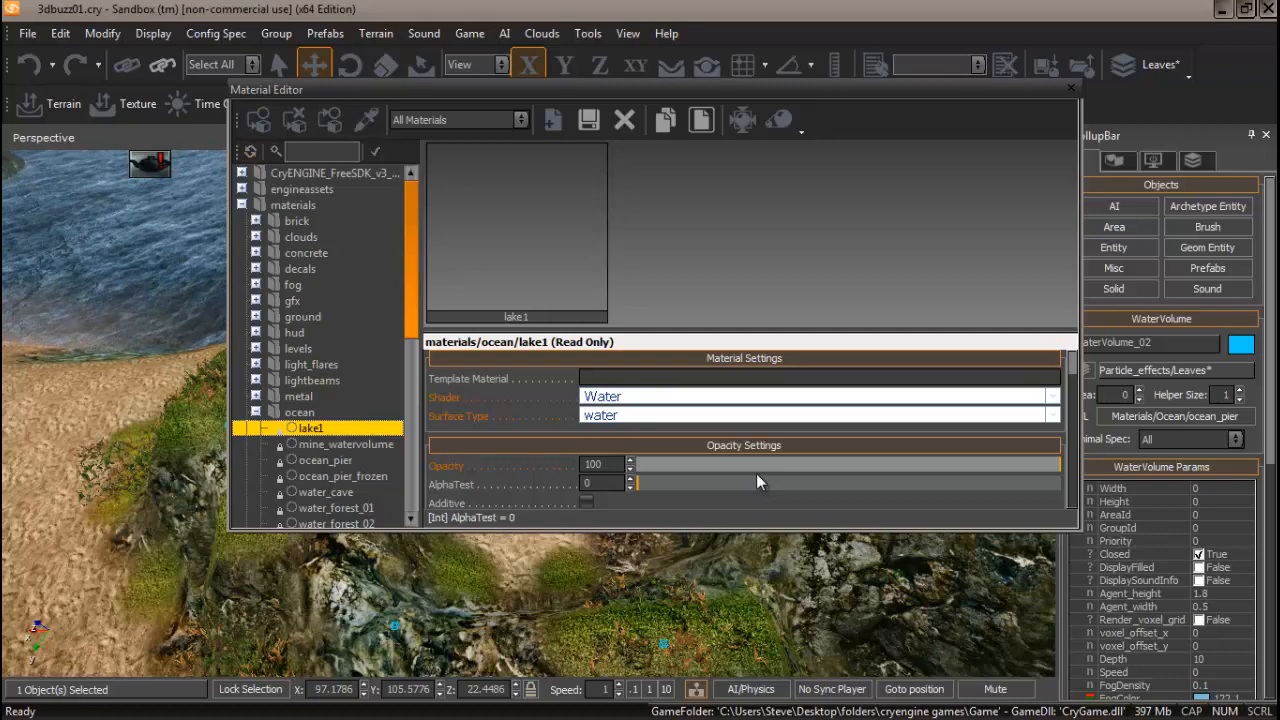
left_click(259, 119)
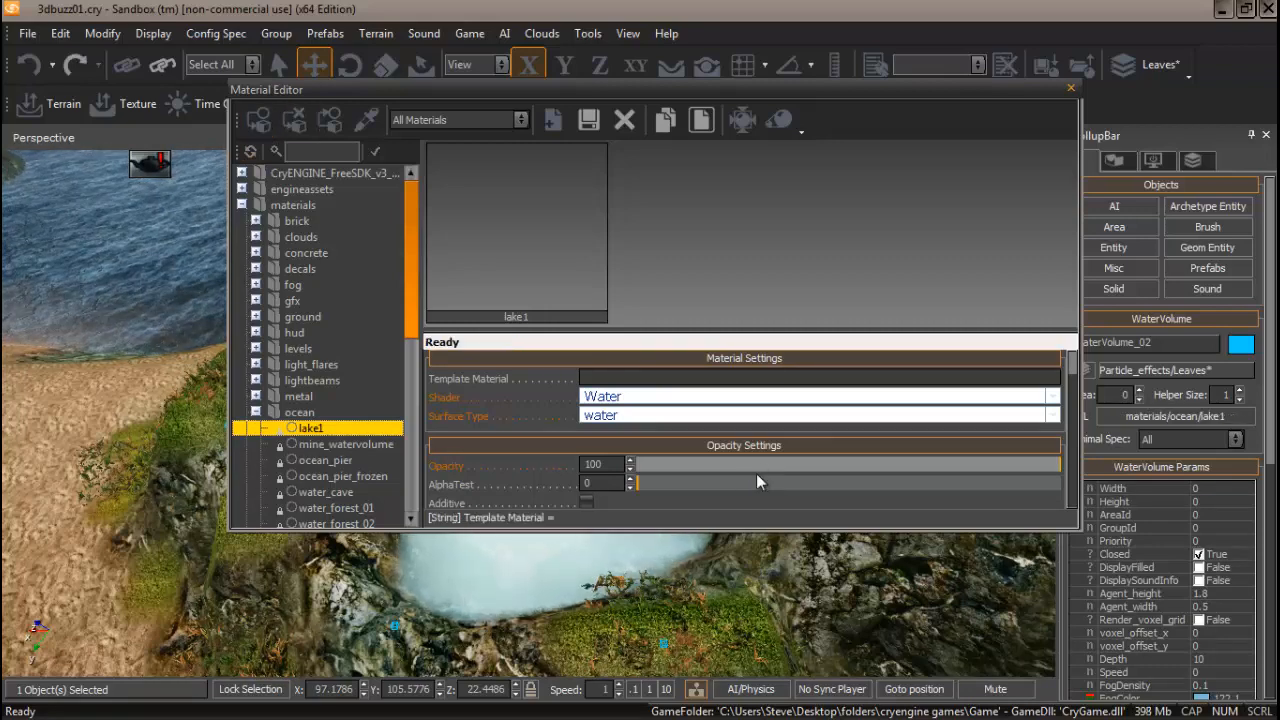
key("m")
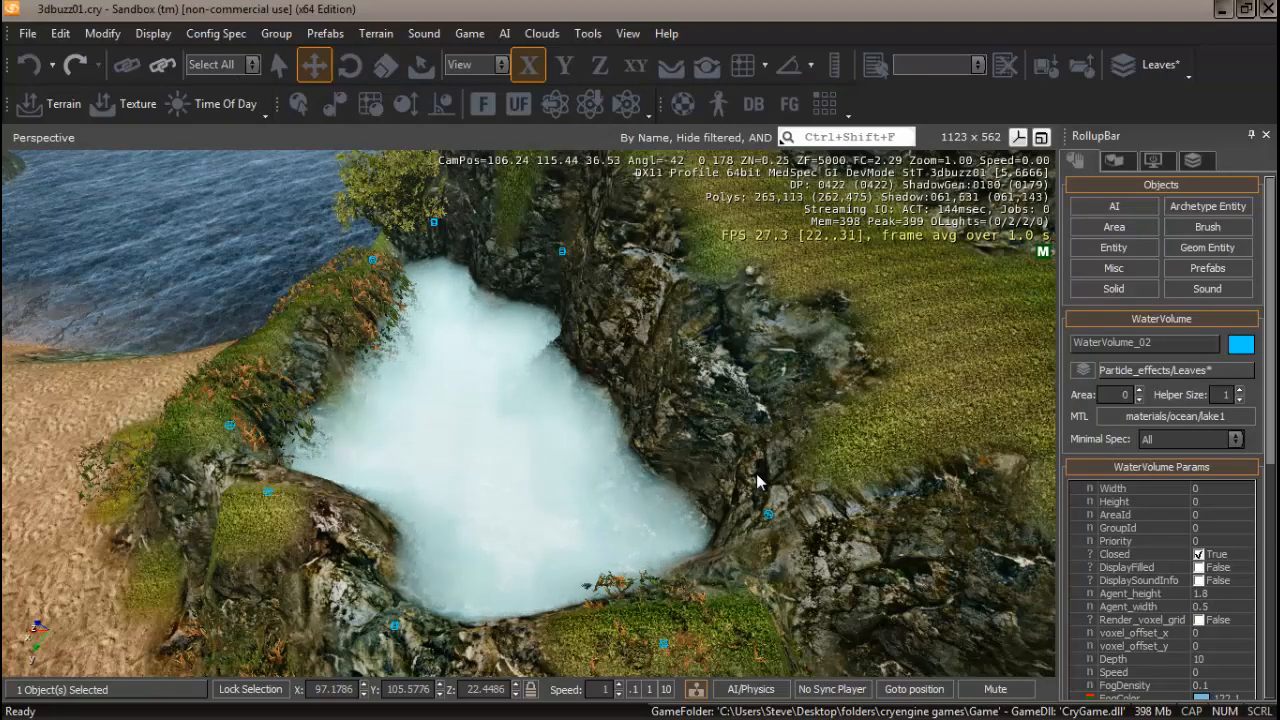
Step: Change the water volume's FogColor to a pale peach with RGB 250, 222, 201
right_click_drag(757, 482, 757, 482)
scroll(757, 482, "up", 7)
scroll(757, 482, "up", 5)
scroll(757, 482, "down", 8)
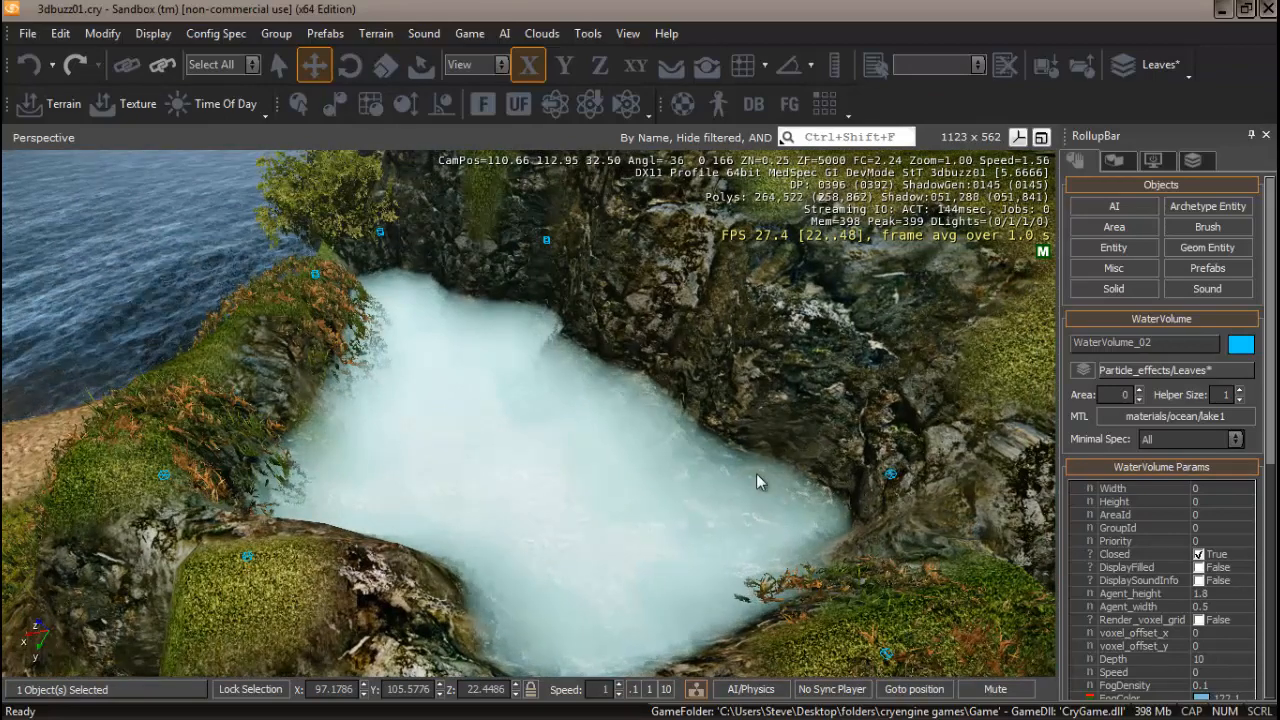
scroll(757, 482, "down", 3)
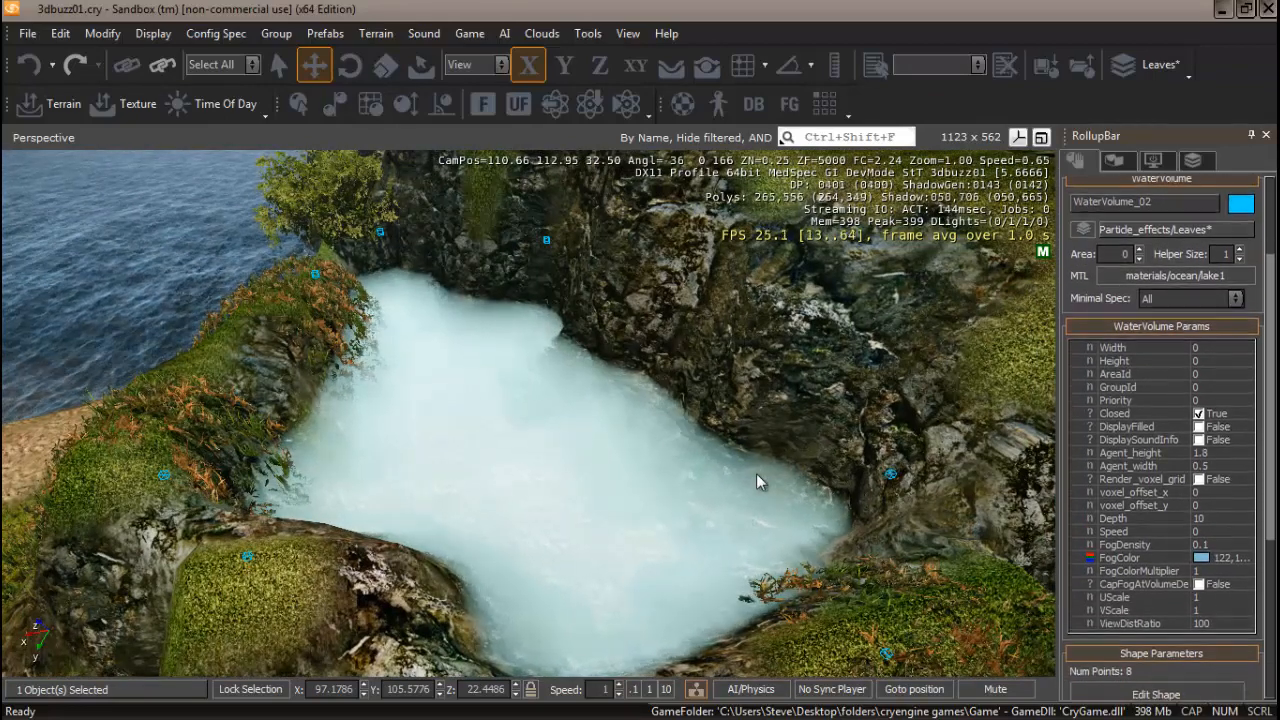
double_click(1201, 553)
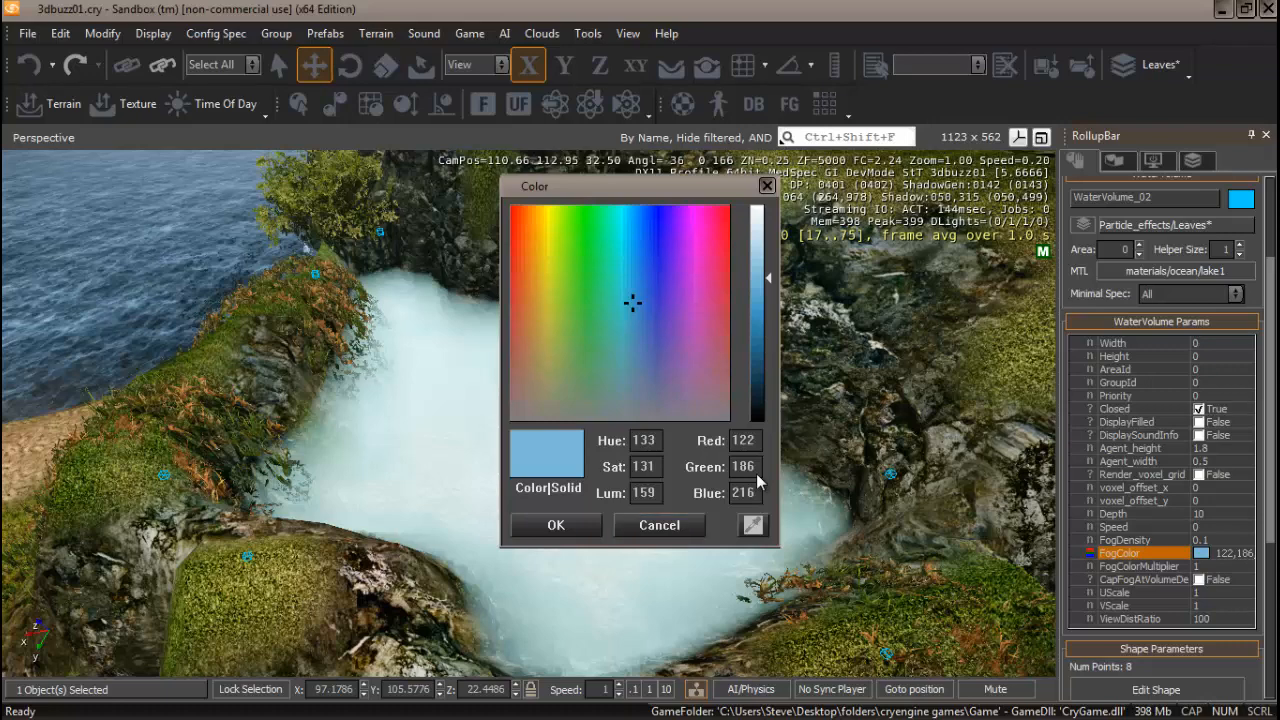
left_click_drag(768, 278, 768, 258)
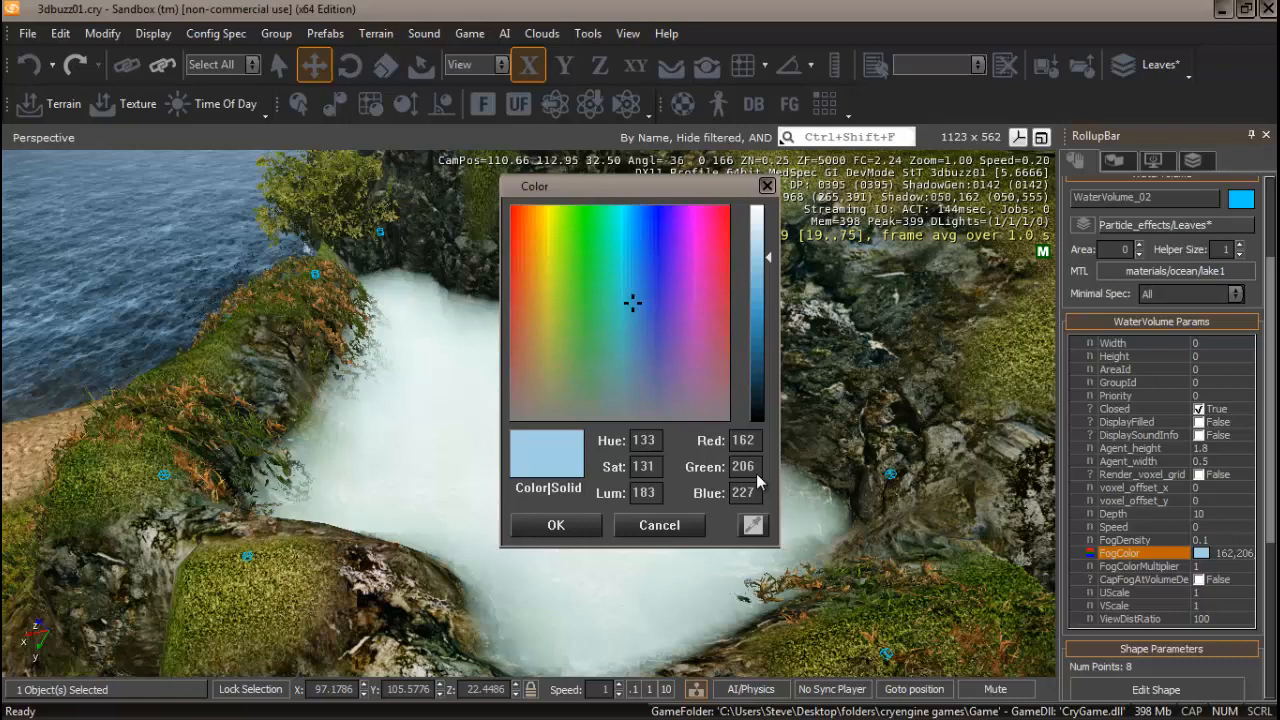
left_click(530, 242)
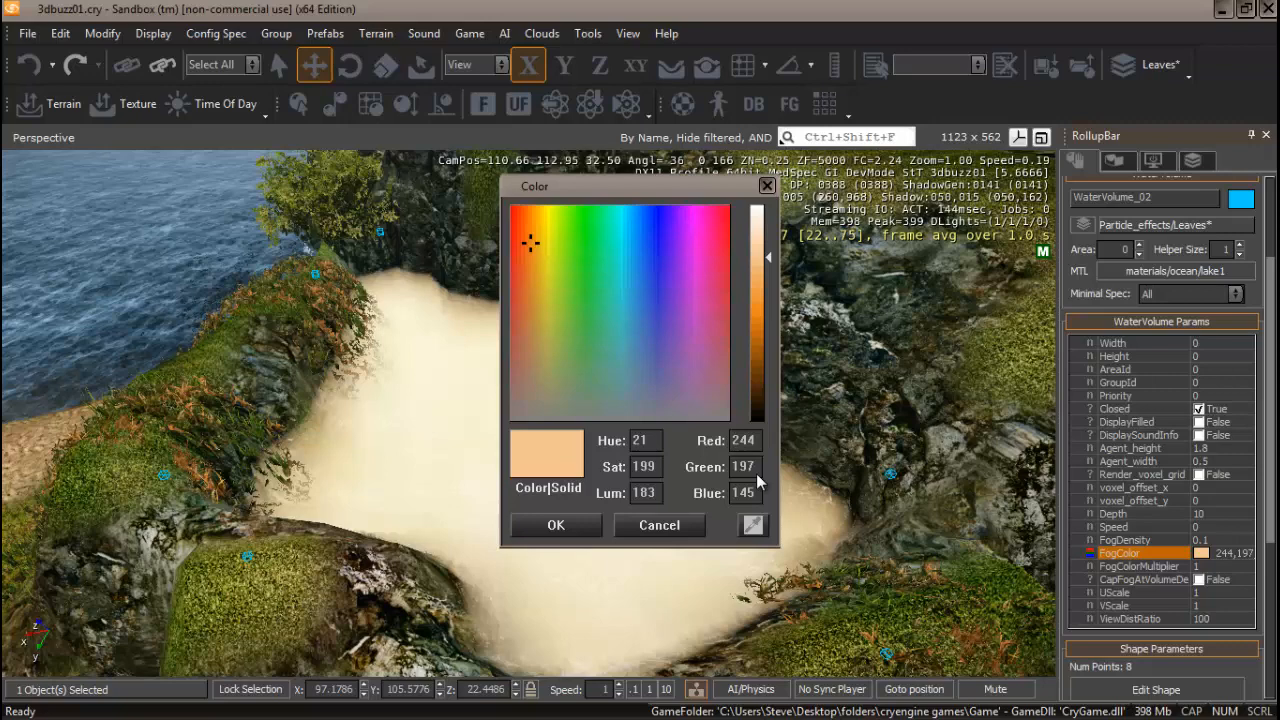
type("202")
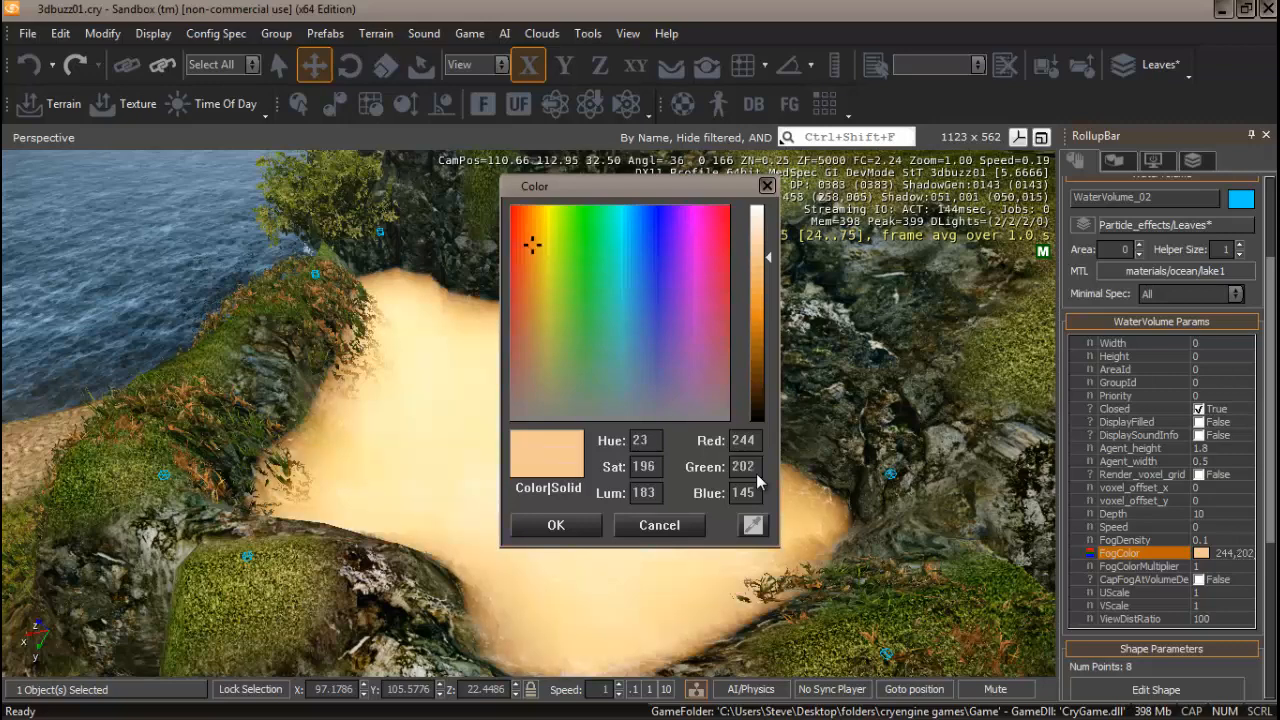
type("183")
left_click_drag(525, 246, 527, 243)
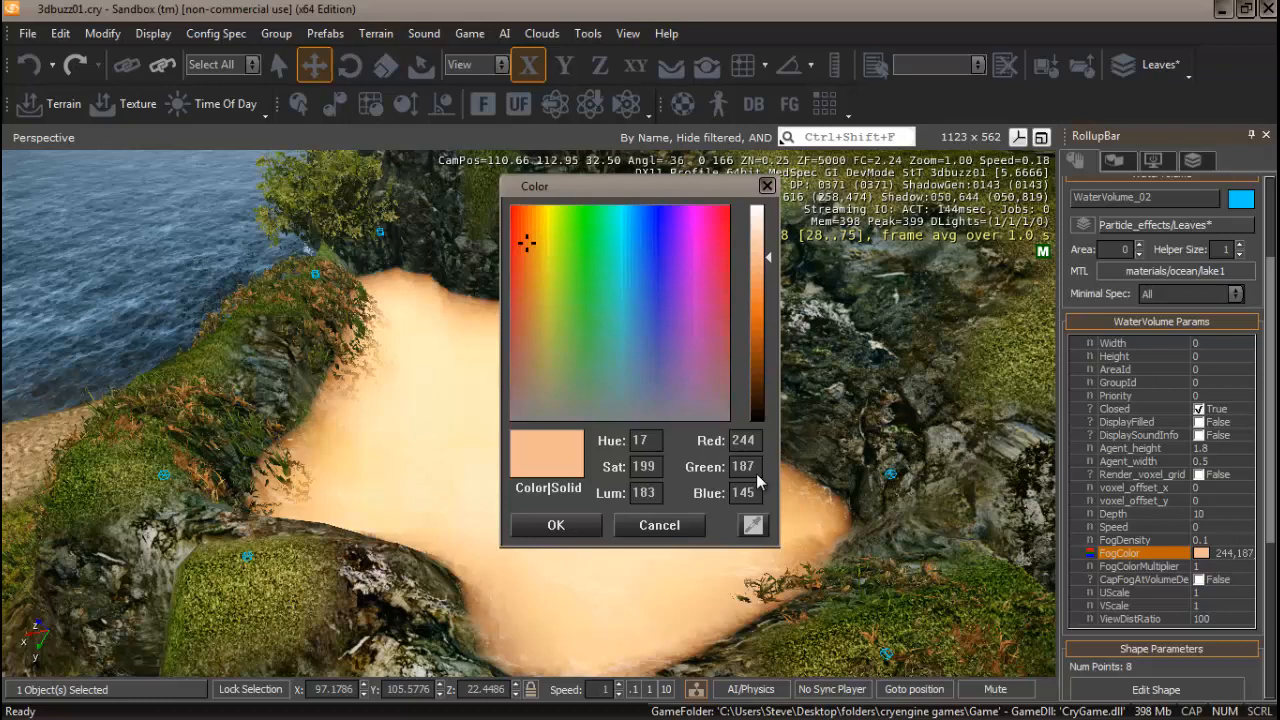
left_click_drag(768, 257, 768, 231)
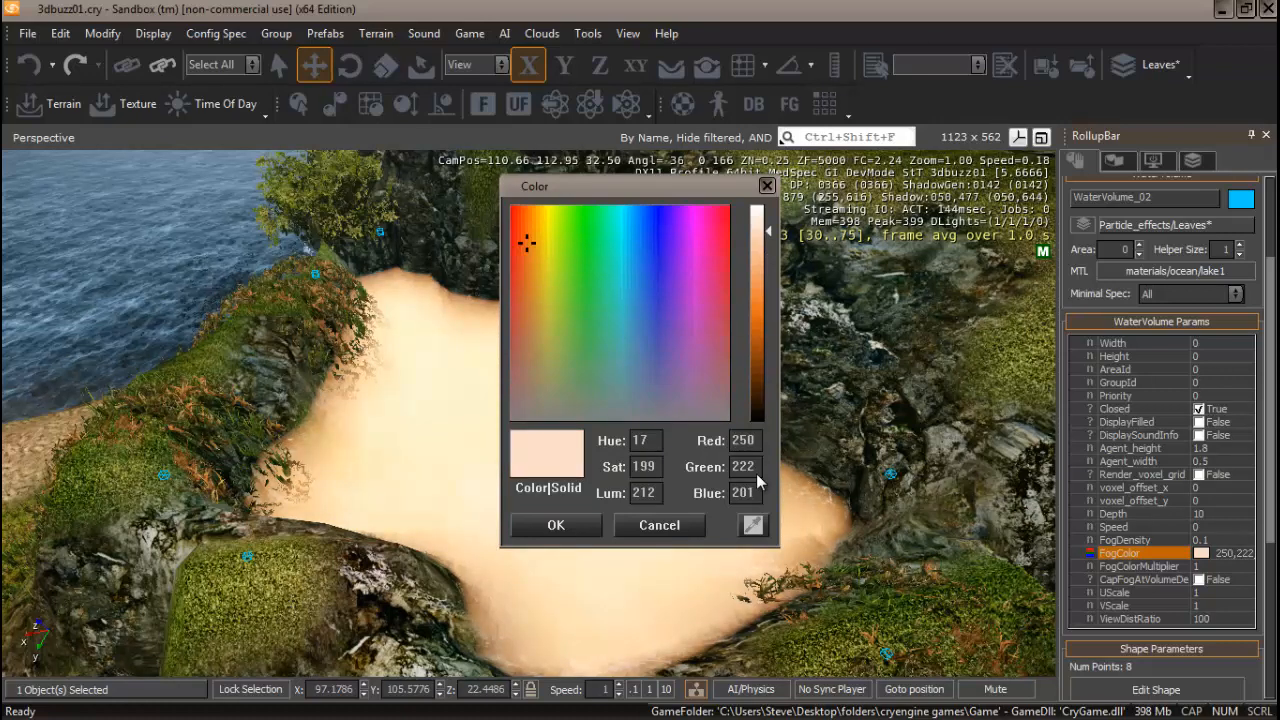
key("Return")
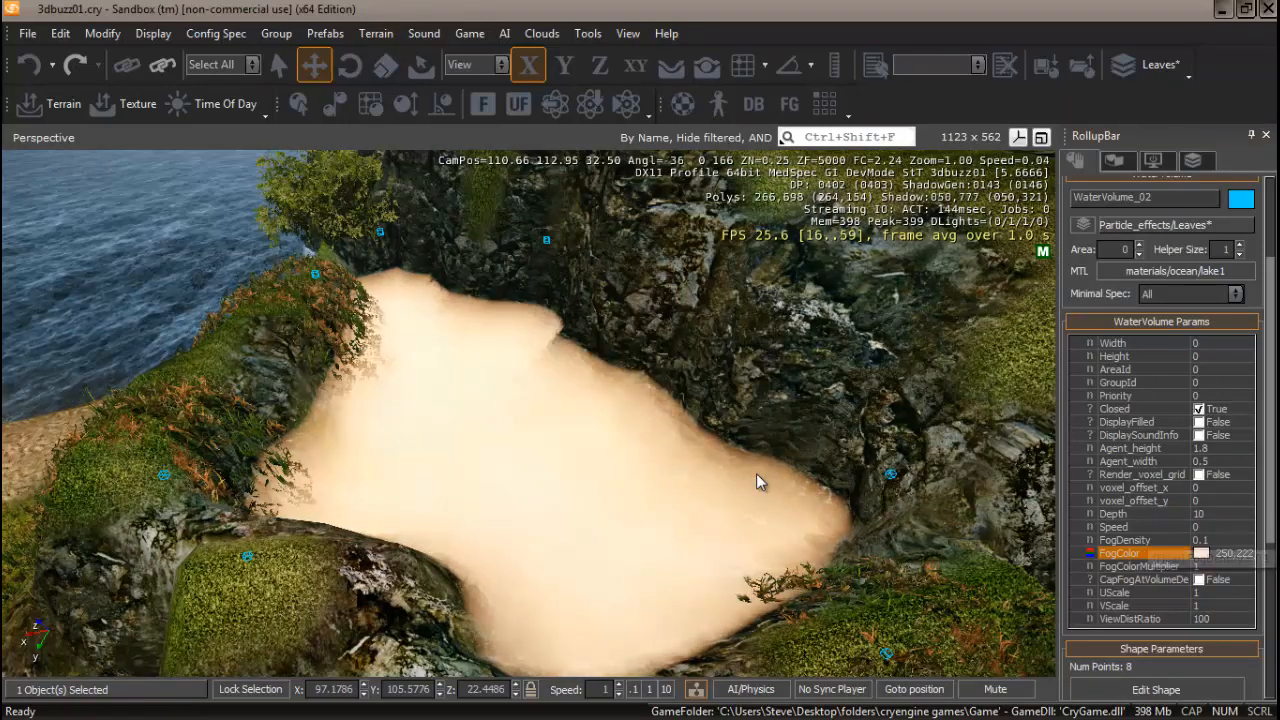
Step: Set the water volume's FogDensity to 0.05 and its FogColorMultiplier to 0.5
left_click(1148, 540)
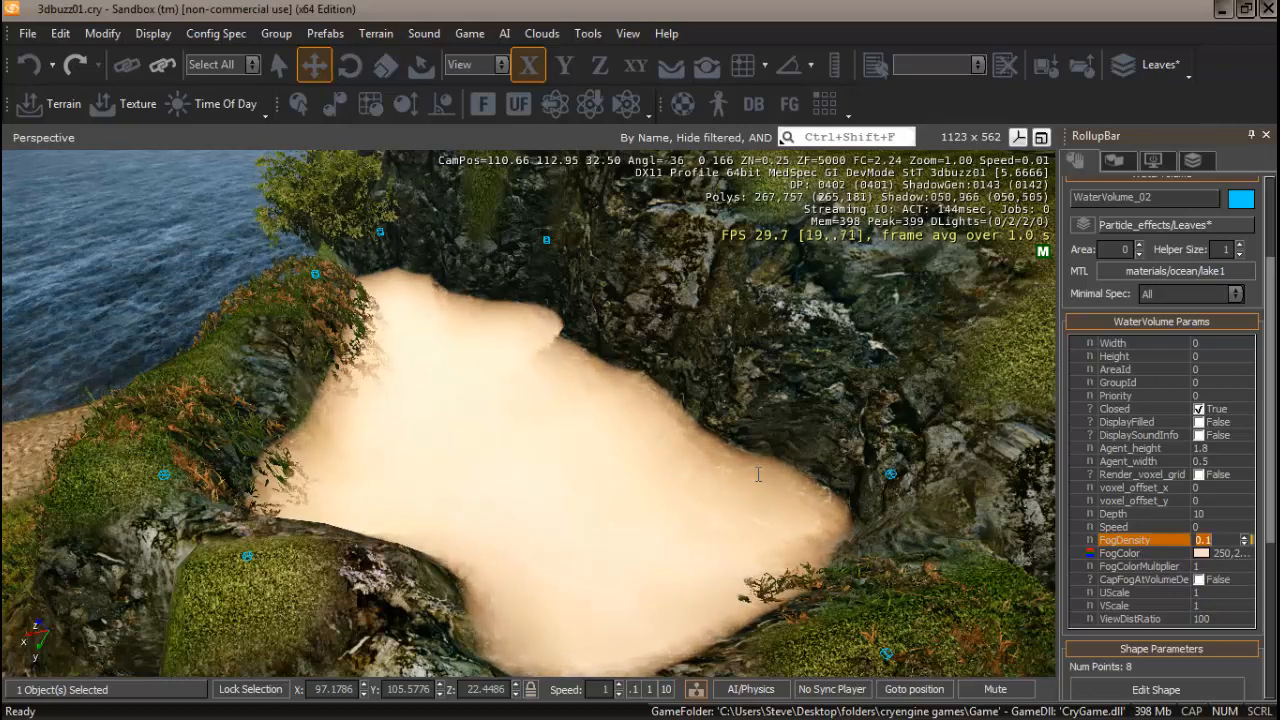
type(".05")
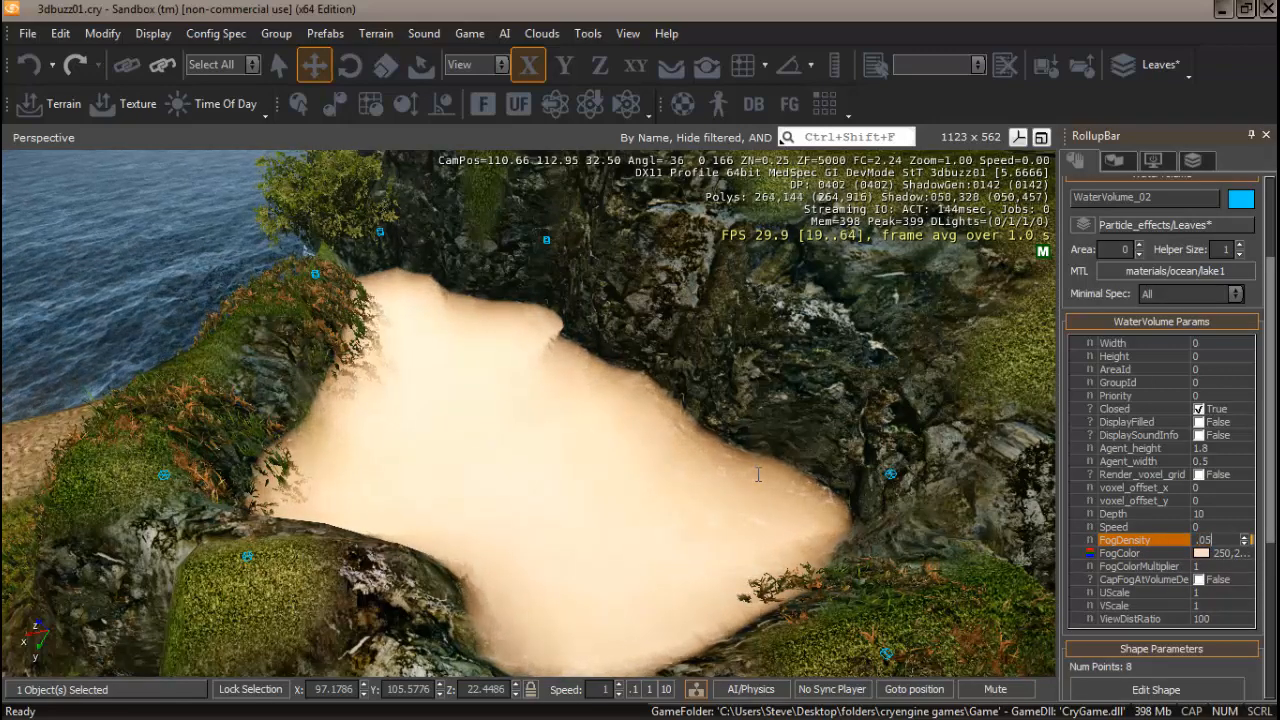
key("Return")
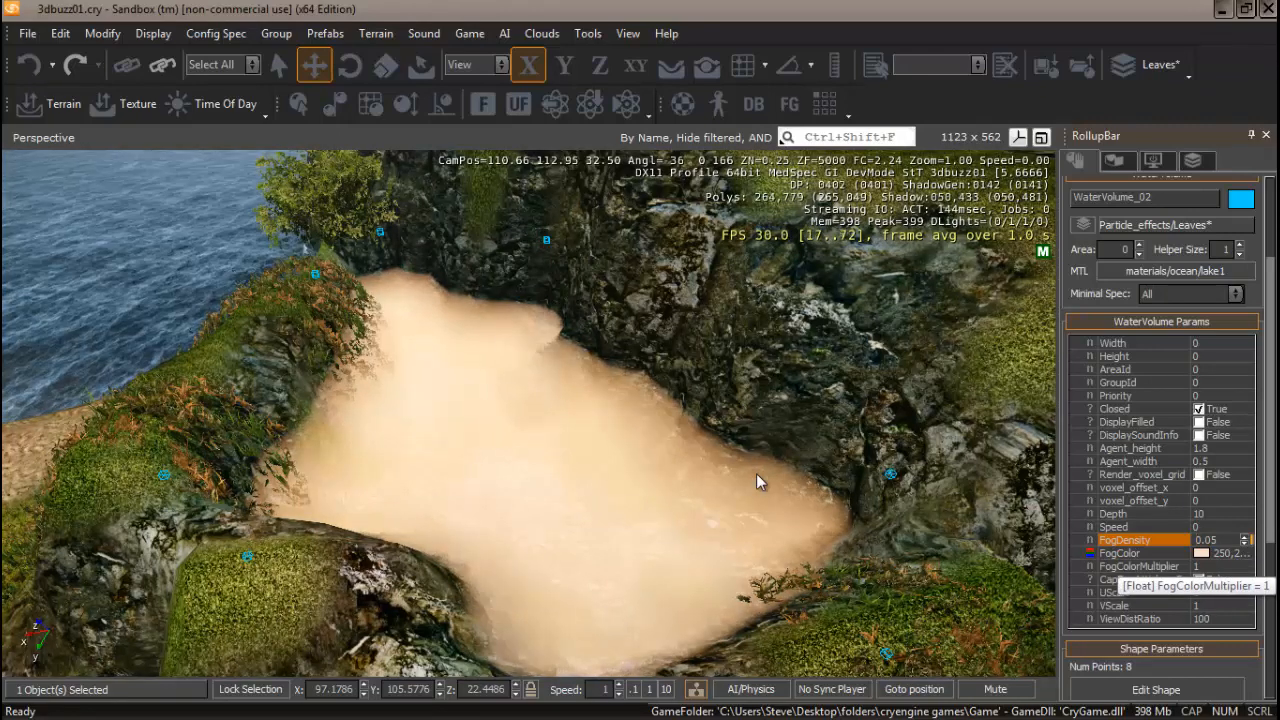
key("Tab")
key("Tab")
type("0.5")
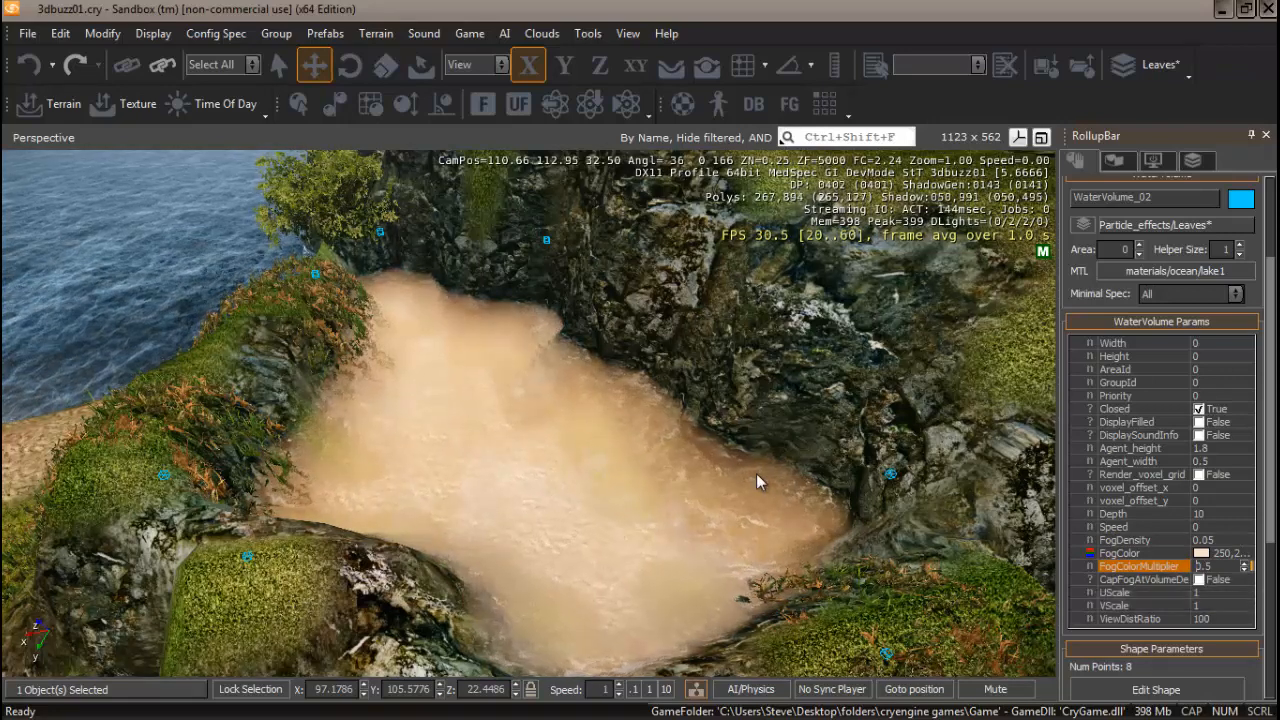
Step: Reduce the water volume's FogDensity to 0.03 and its FogColorMultiplier to 0.03
key("shift+Tab")
key("shift+Tab")
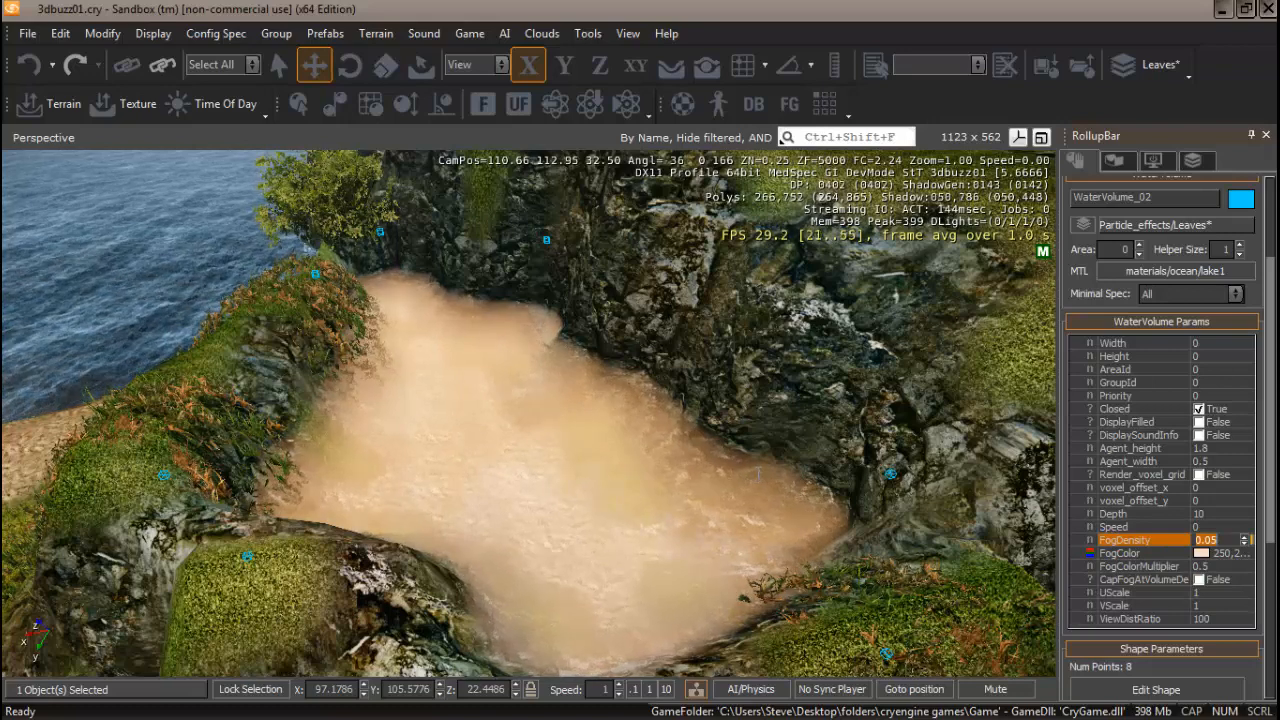
type("0.03")
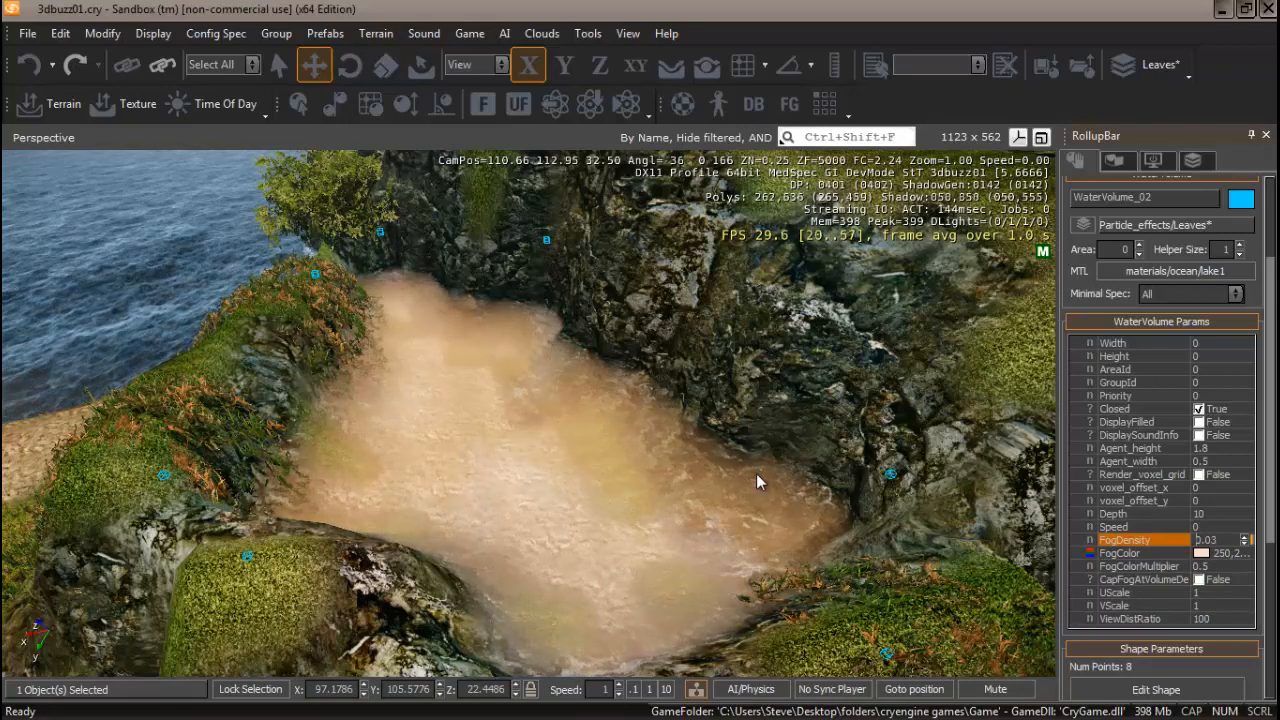
right_click_drag(757, 483, 757, 483)
key("w")
key("s")
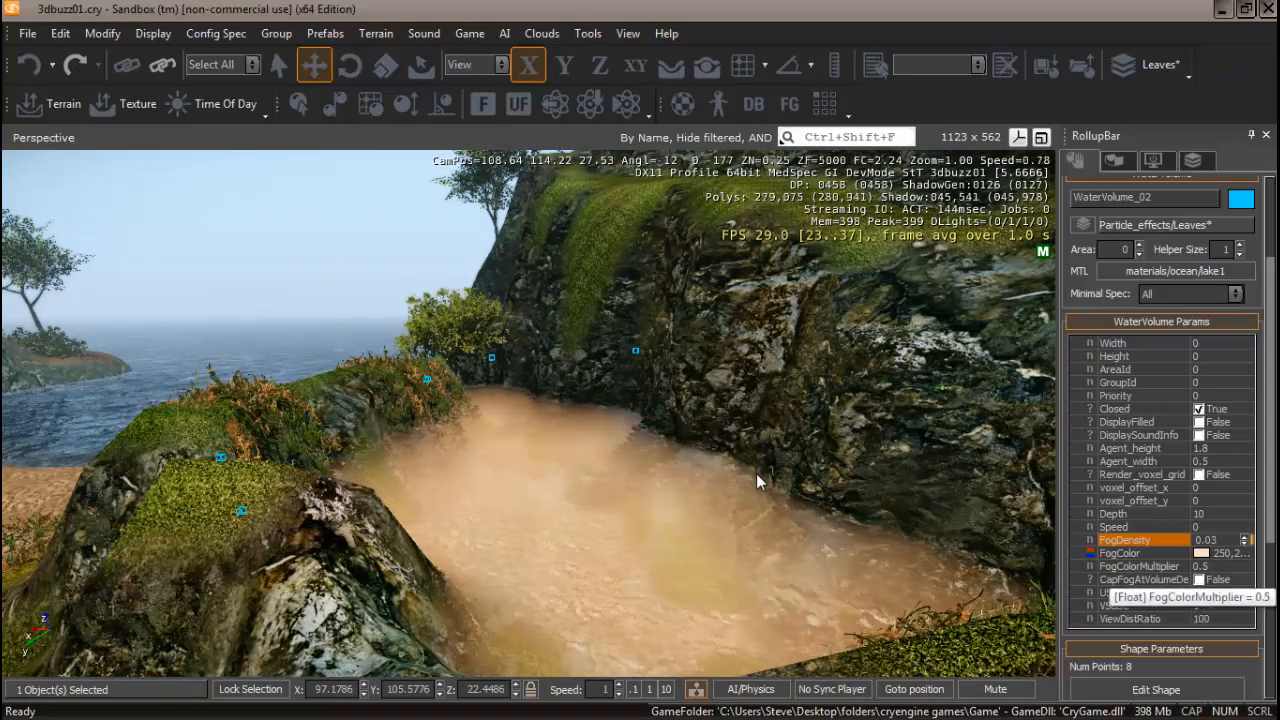
left_click(1204, 566)
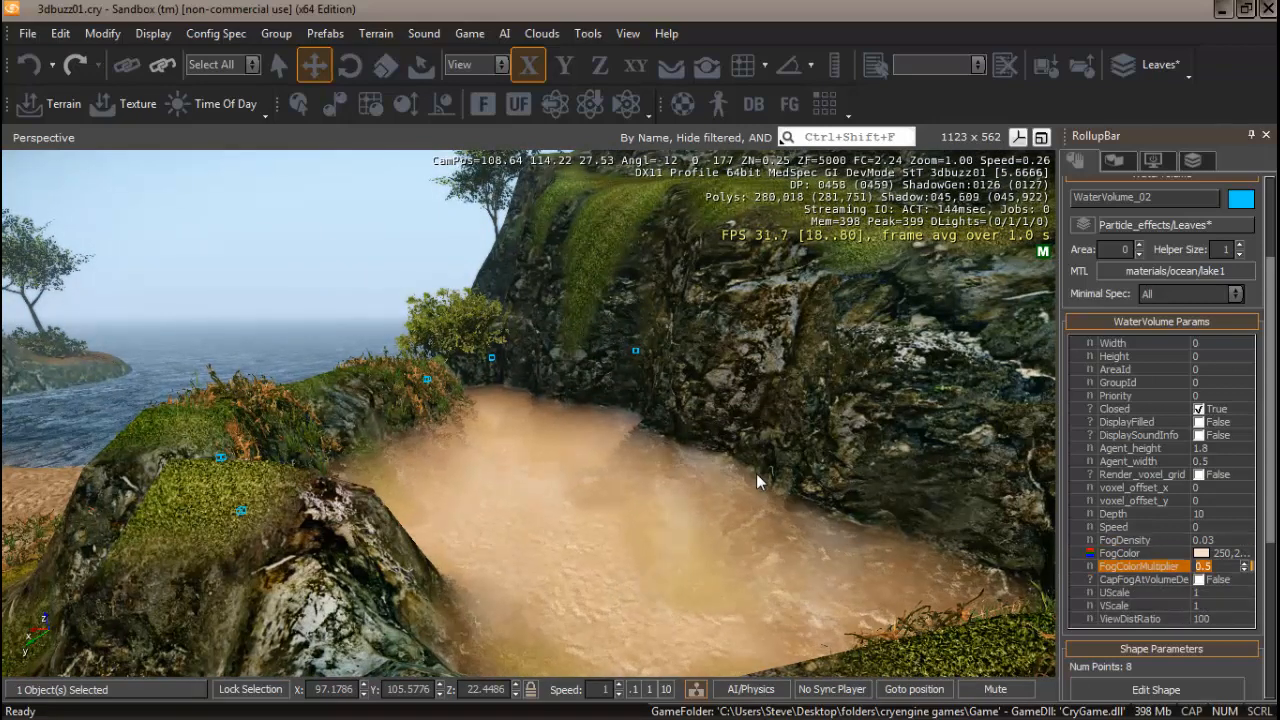
type(".03")
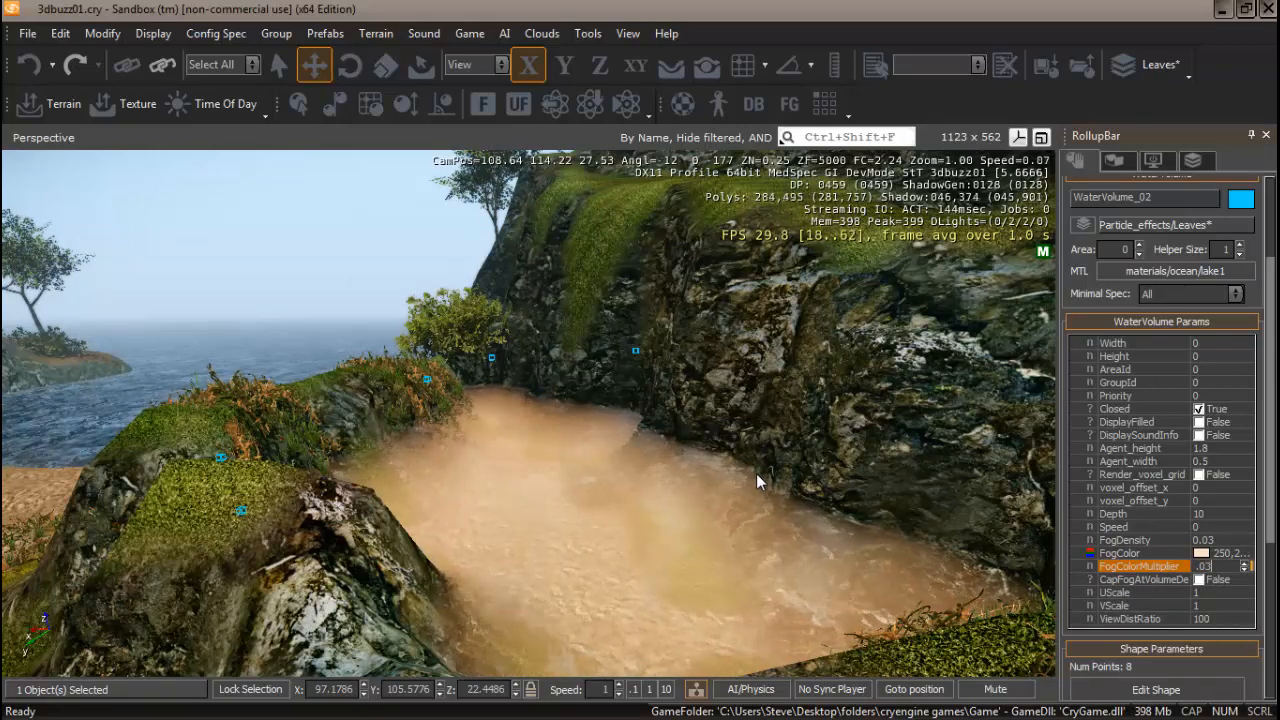
key("Return")
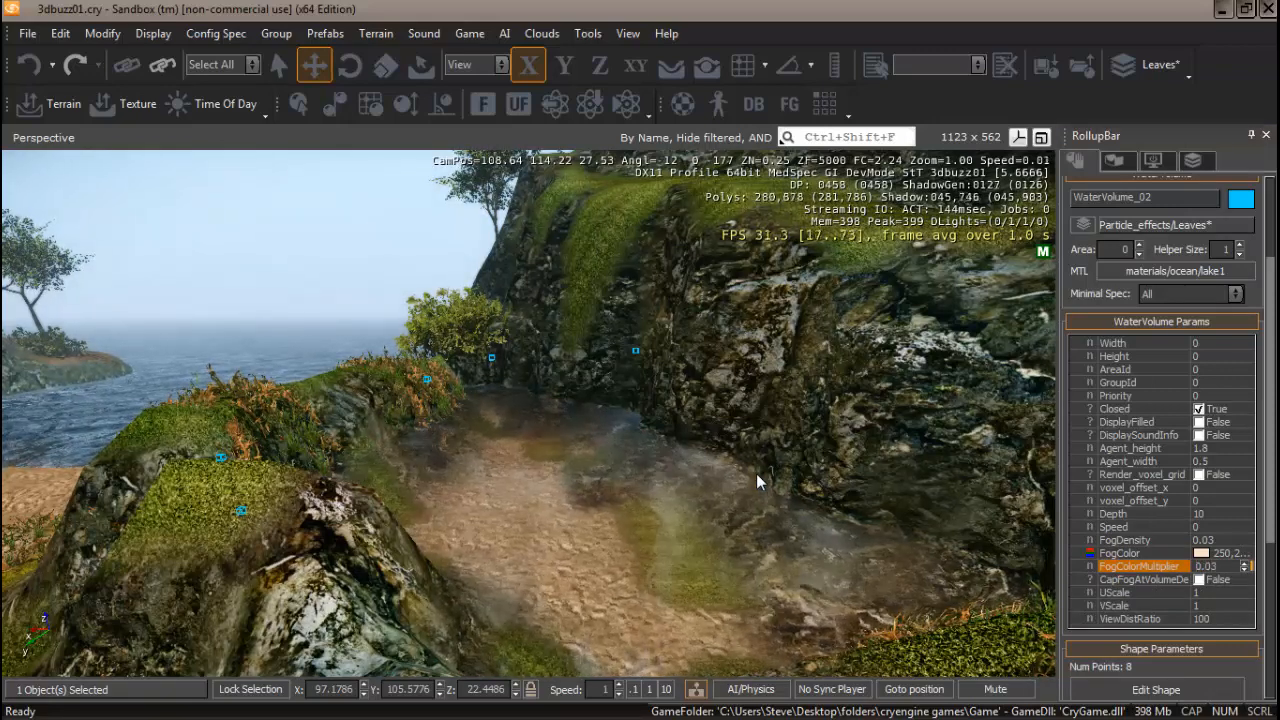
Step: Examine the pool's water surface and its edges along the cliff from several distances and angles
right_click_drag(757, 482, 757, 482)
key("w")
key("w")
key("s")
key("a")
key("s")
key("s")
key("d")
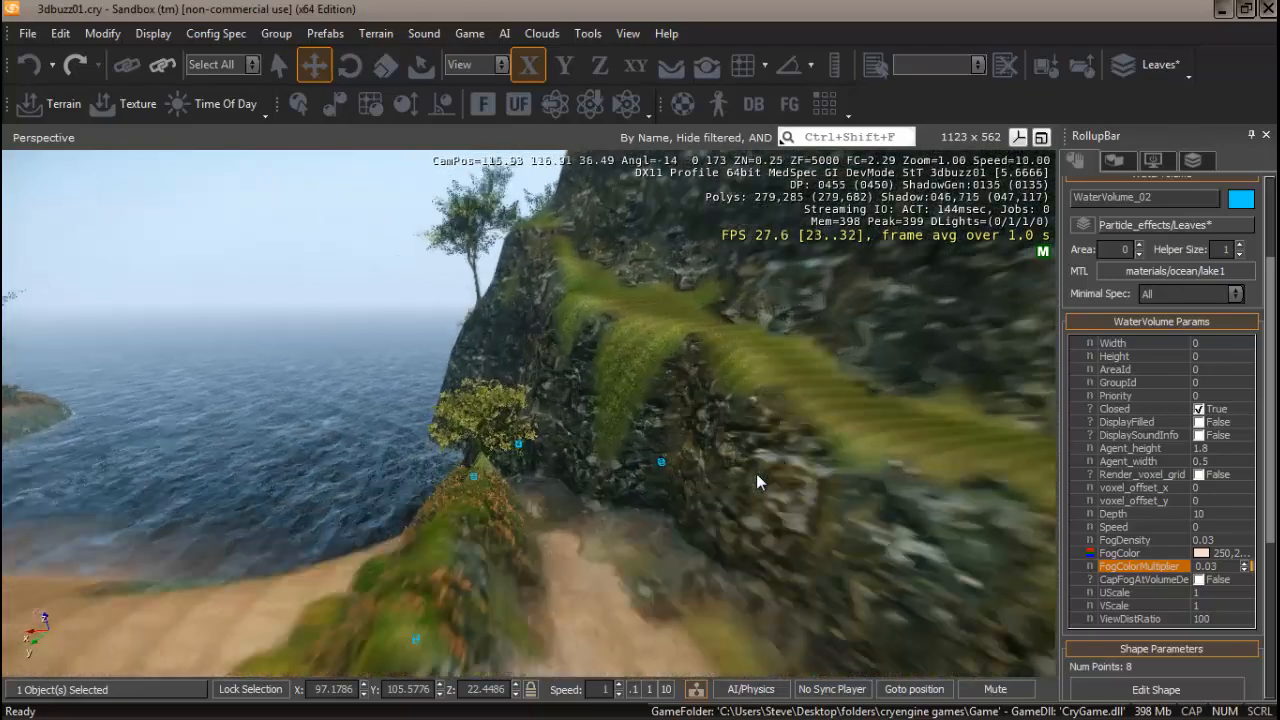
key("w")
right_click_drag(757, 482, 757, 482)
key("s")
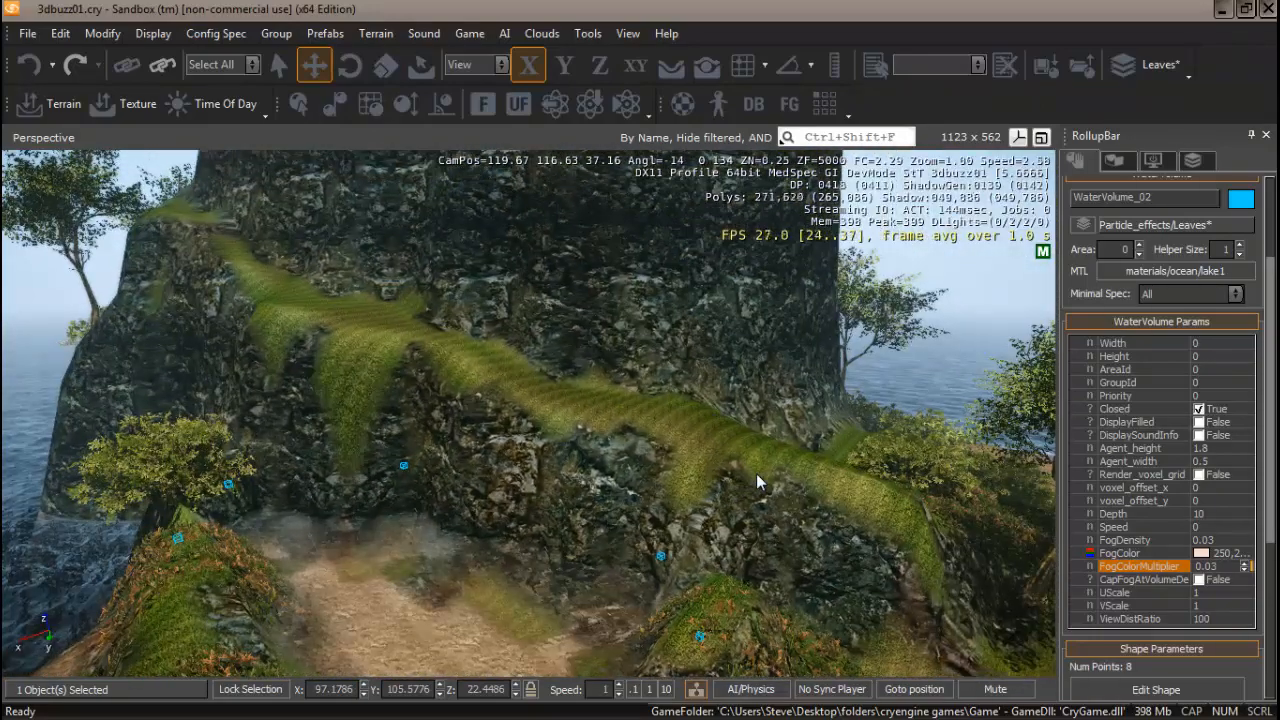
Step: Constrain object movement to the XY plane in place of following the terrain
key("s")
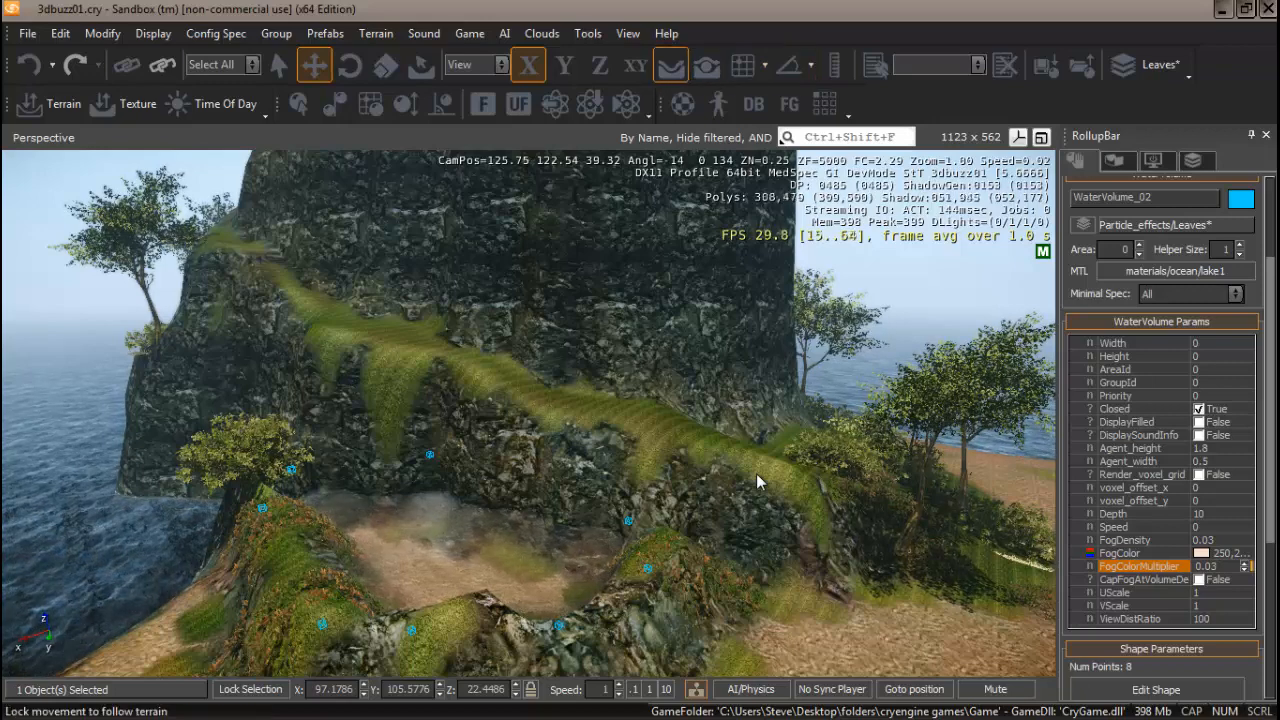
left_click(635, 64)
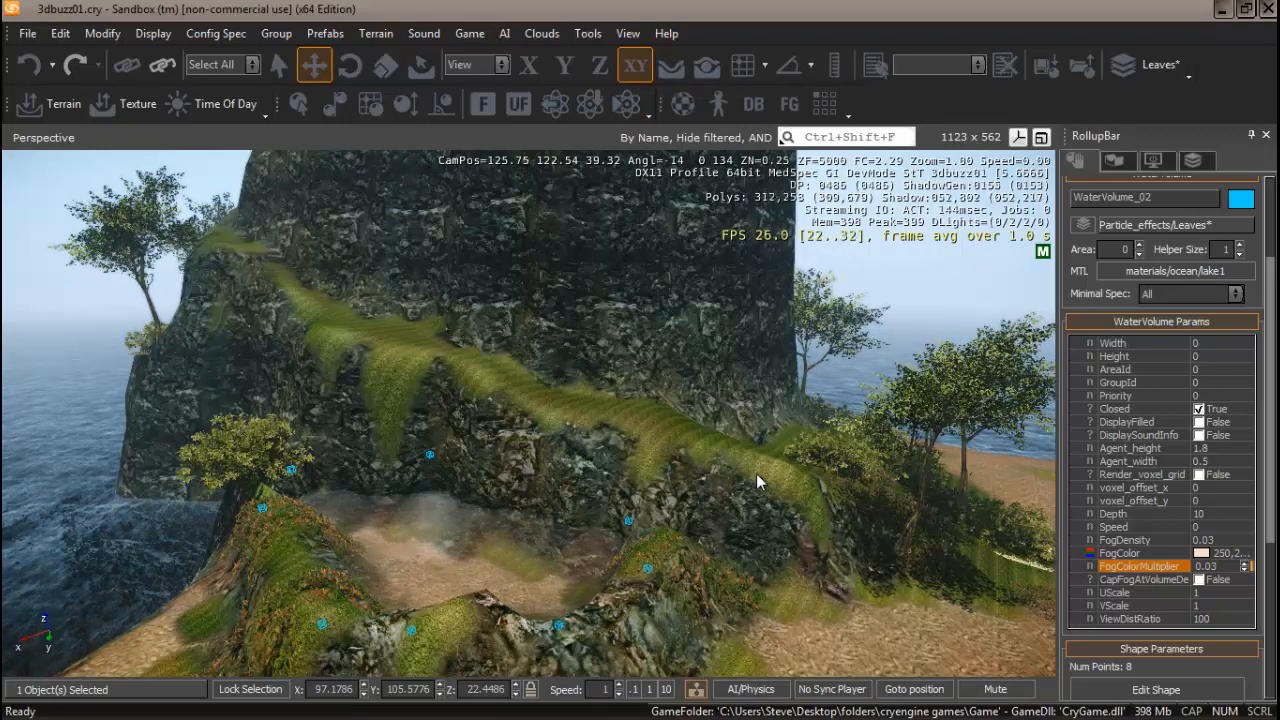
Step: Create a visible layer named "Water VoluMe" with a dark blue colour, RGB 1, 99, 141
scroll(757, 482, "up", 2)
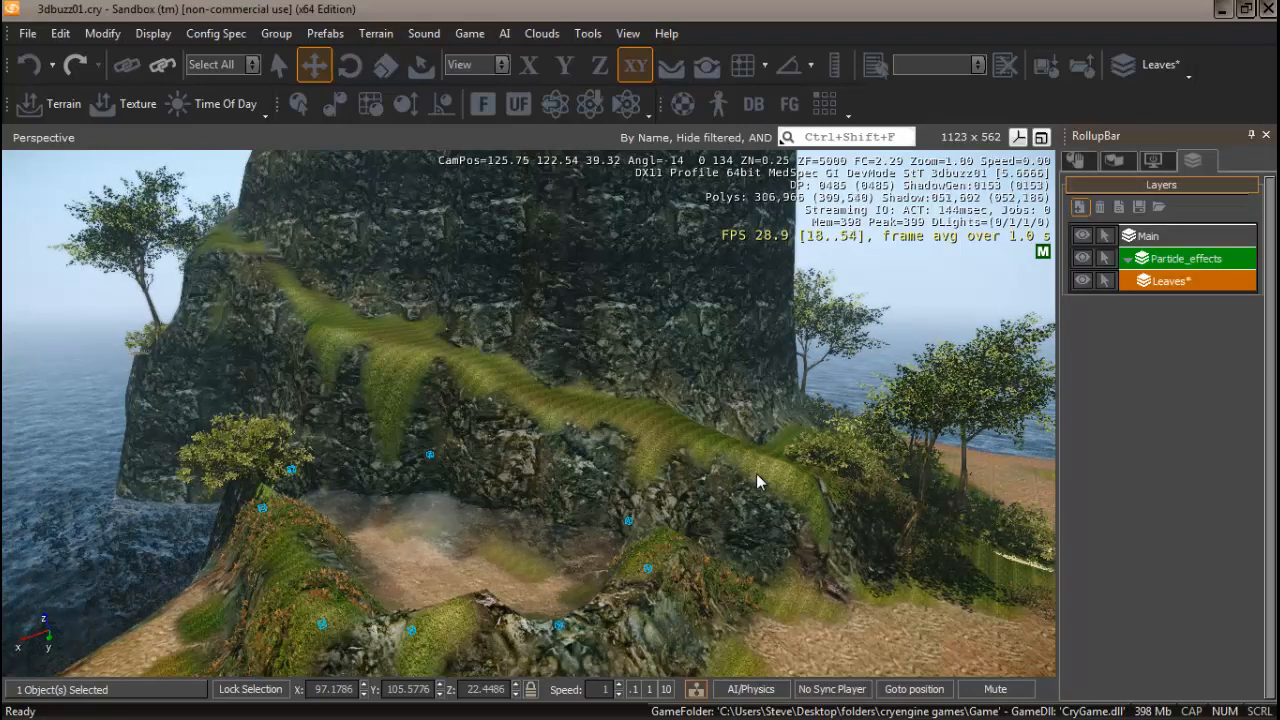
left_click(1079, 207)
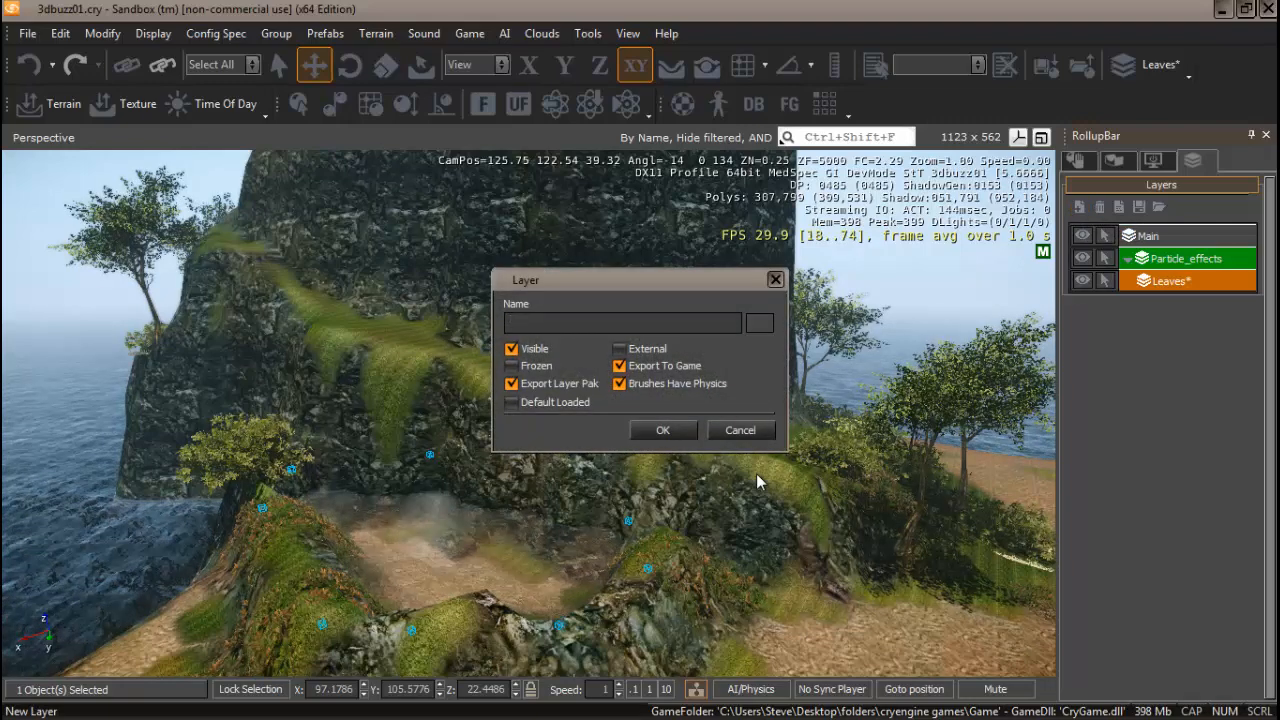
type("Water Volu")
key("BackSpace")
type("M")
key("BackSpace")
type("Me")
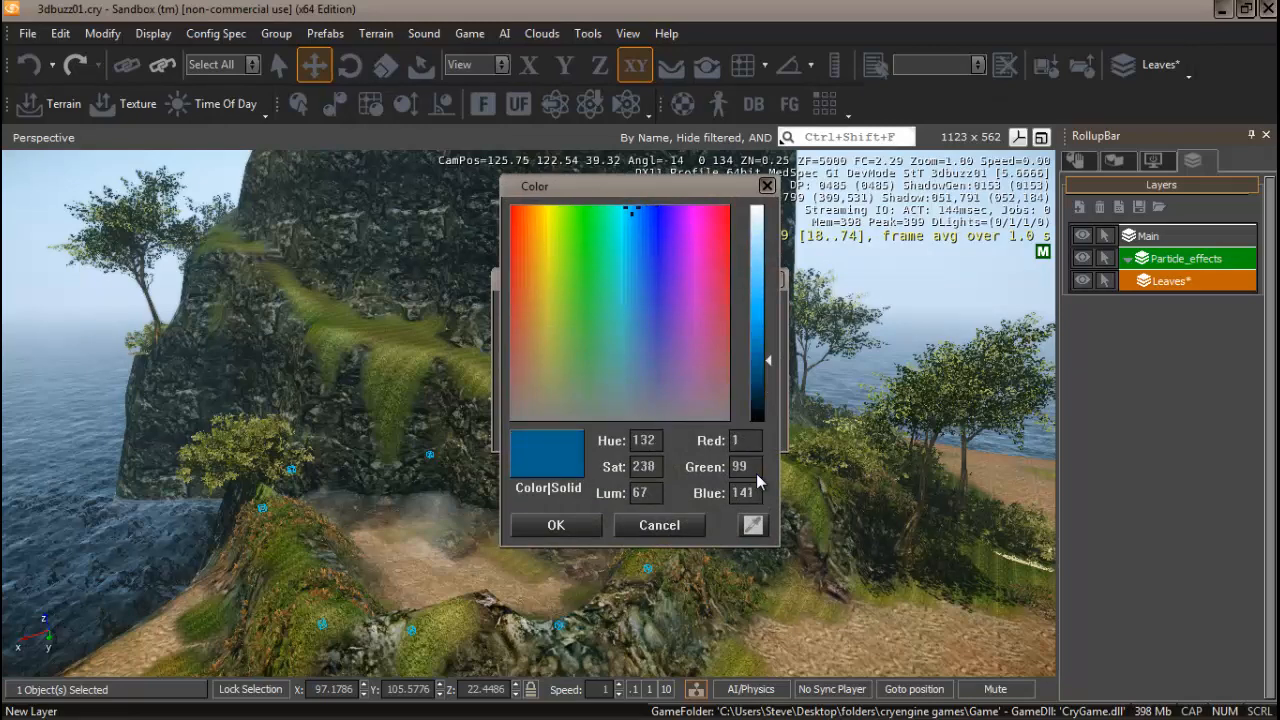
key("Return")
key("Return")
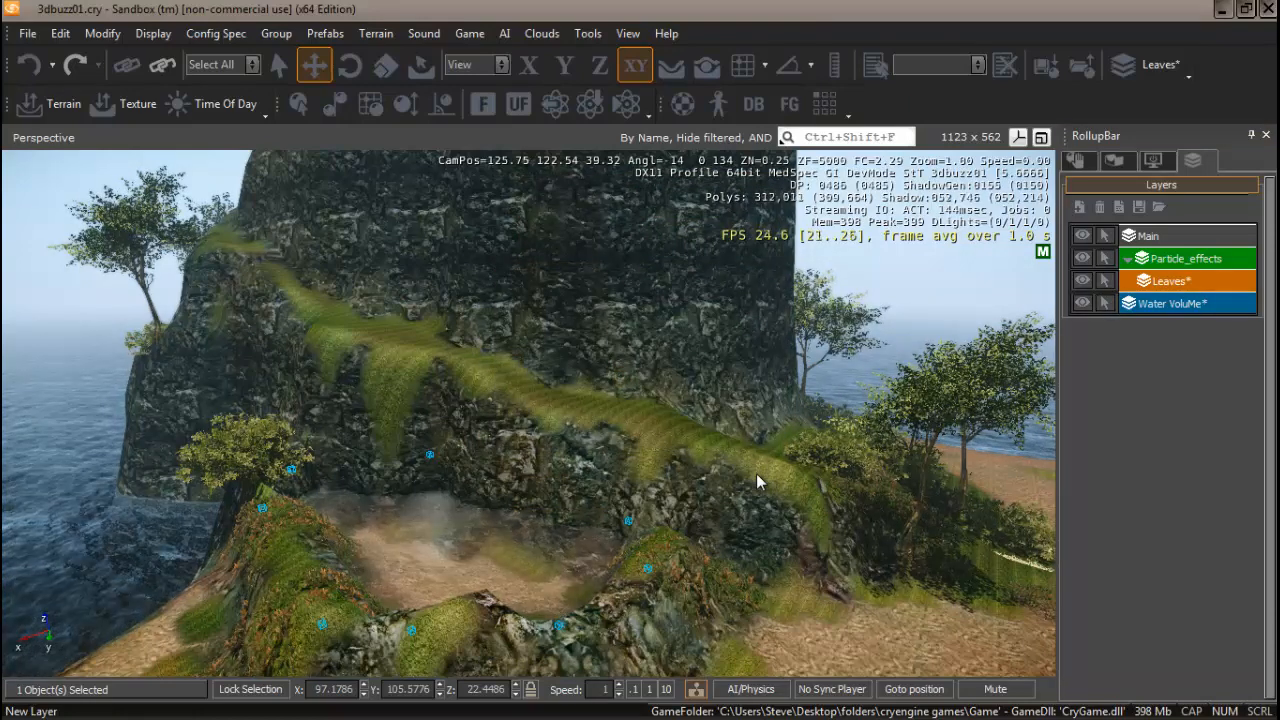
Step: Reassign the selected water volume from the Leaves layer to the Water VoluMe layer
left_click(1077, 160)
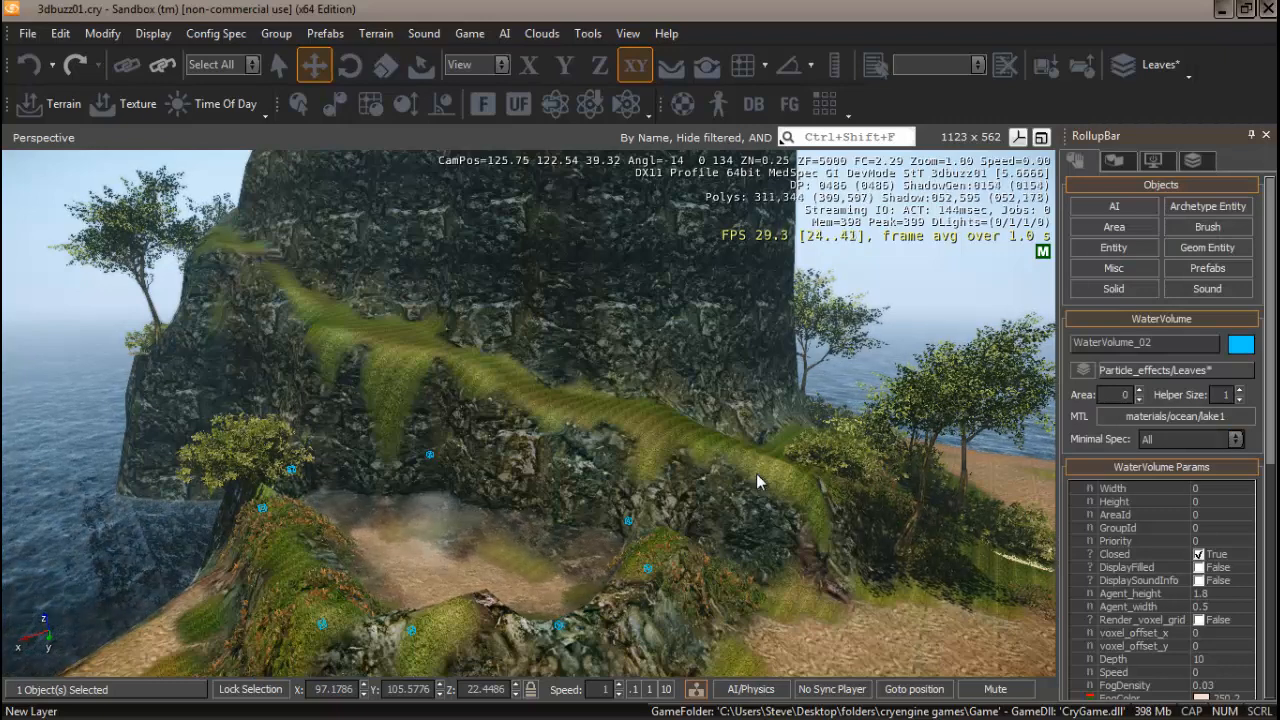
left_click(1083, 370)
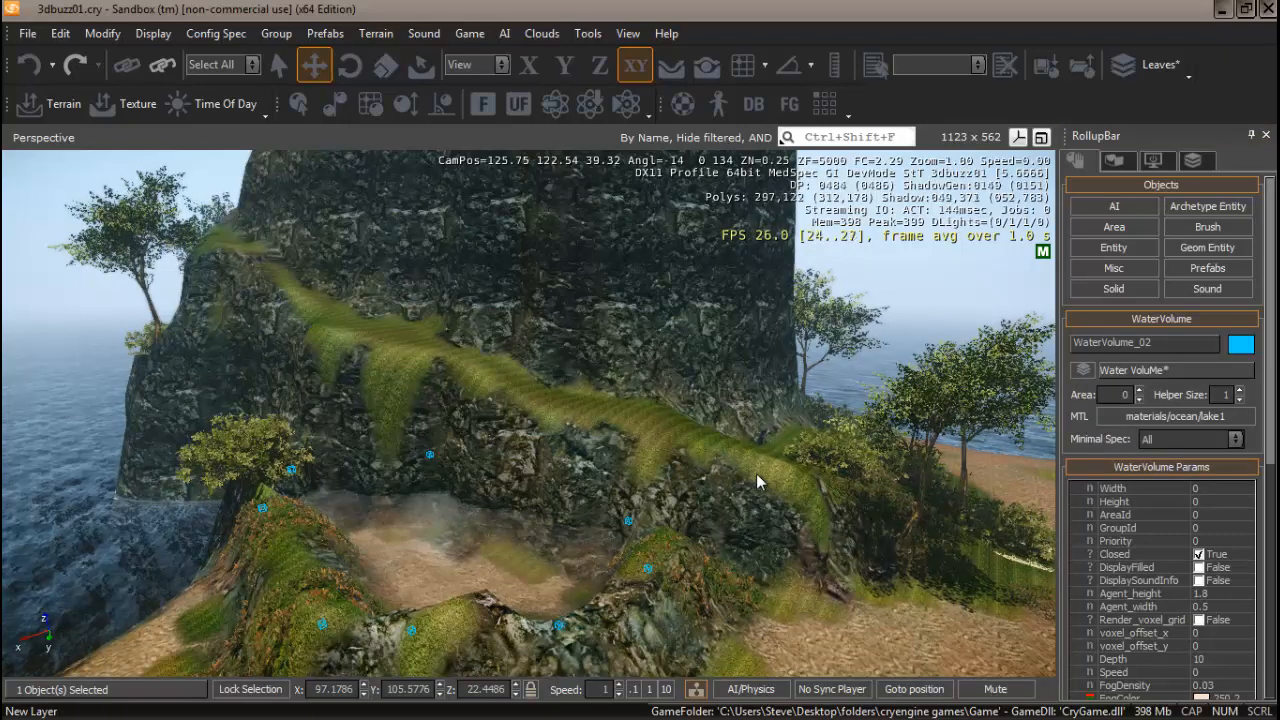
right_click_drag(757, 483, 757, 483)
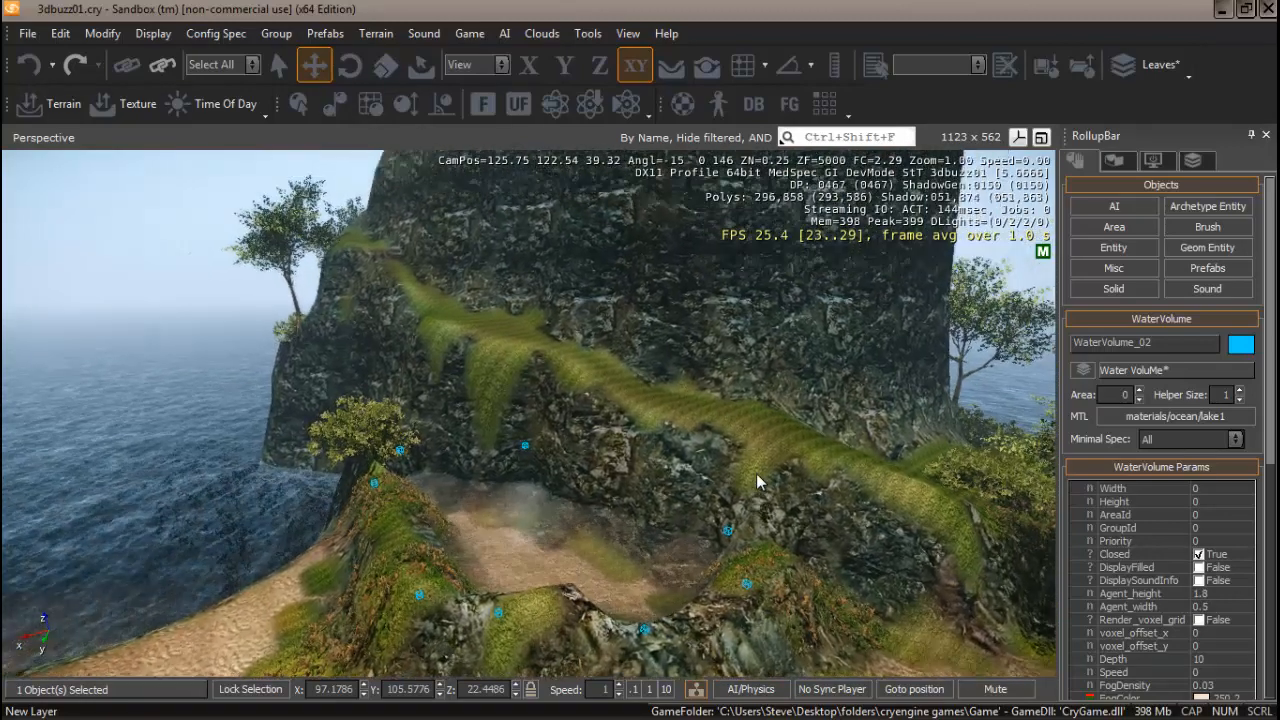